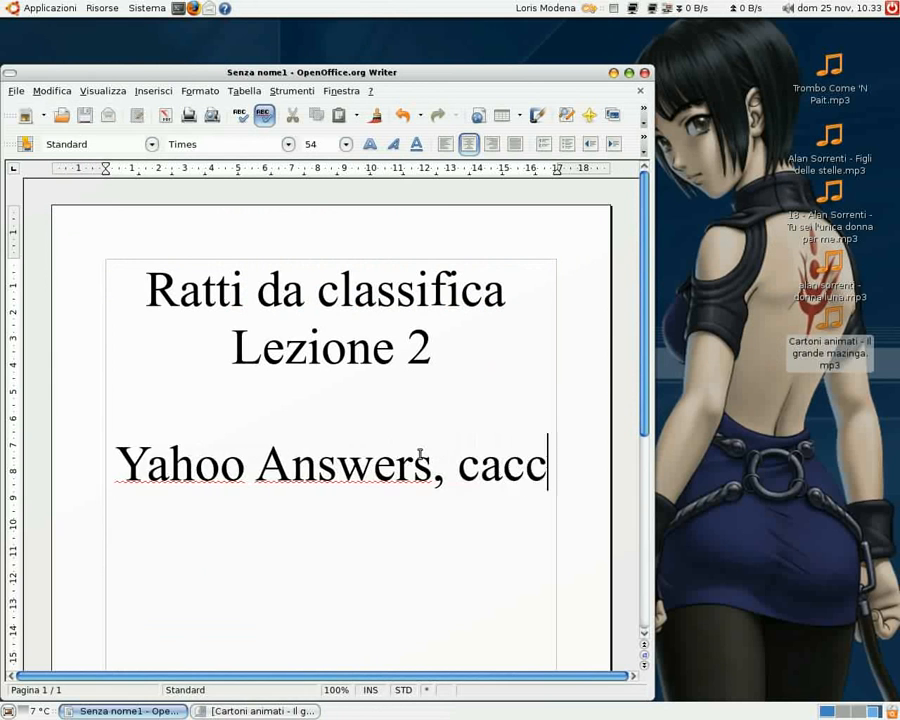
Step: Complete the sentence below the "Lezione 2" heading so it reads "Yahoo Answers, caccia alle domande zero!!!!"
text(doma)
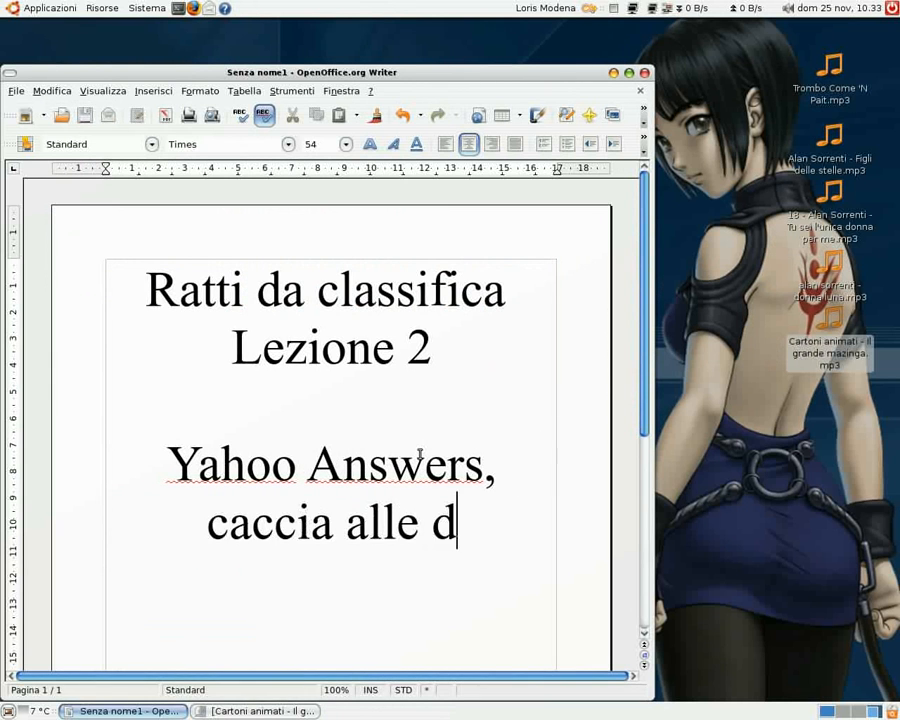
text(nde zero)
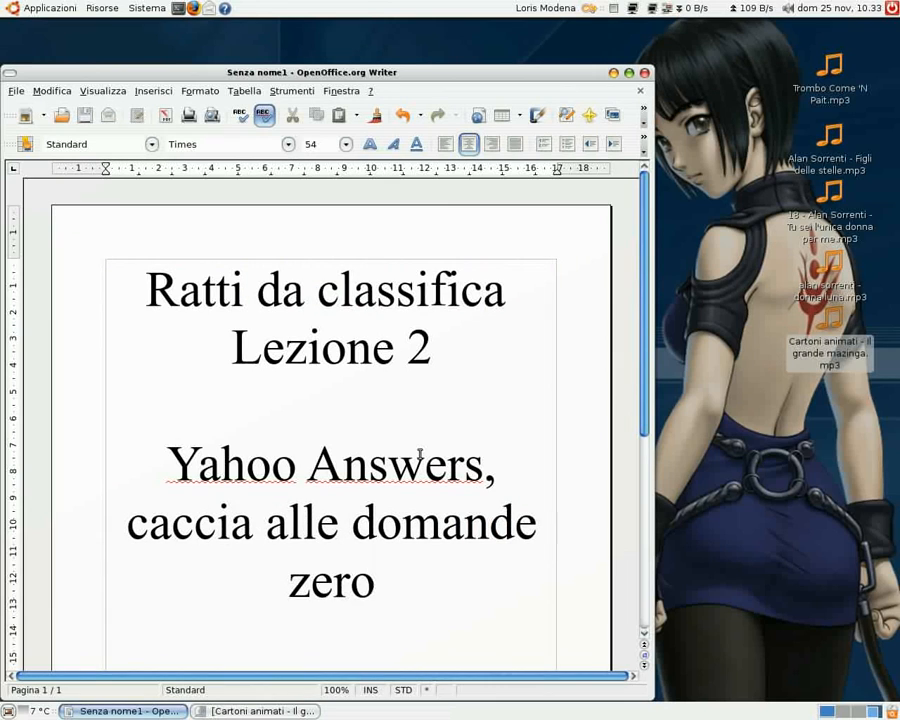
text(!!!!)
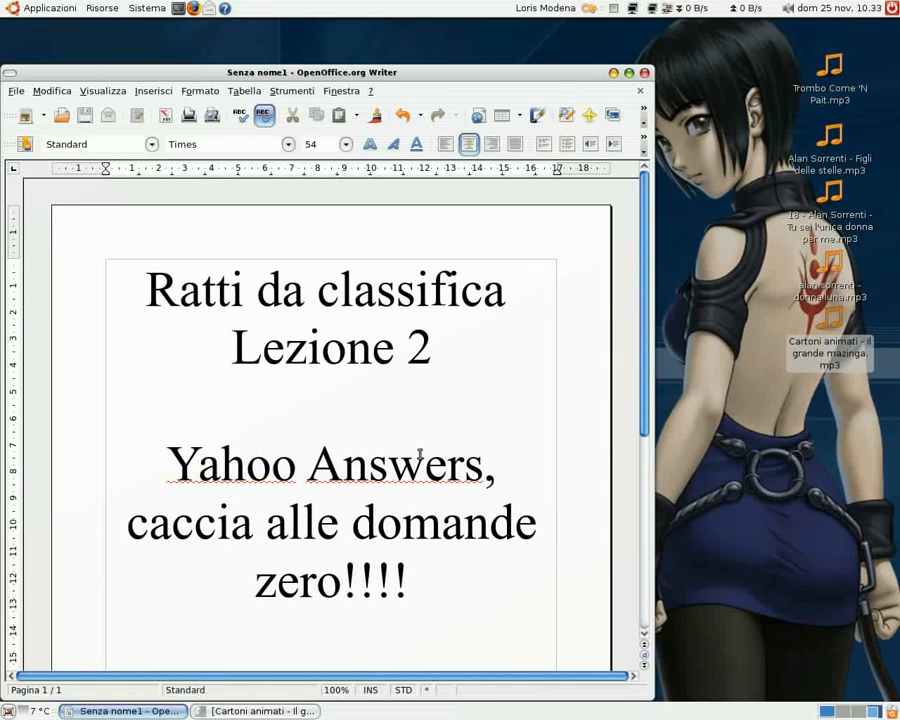
Step: Switch to Firefox and sort the open Computer e Internet questions by number of answers, fewest first
key(ctrl+alt+Right)
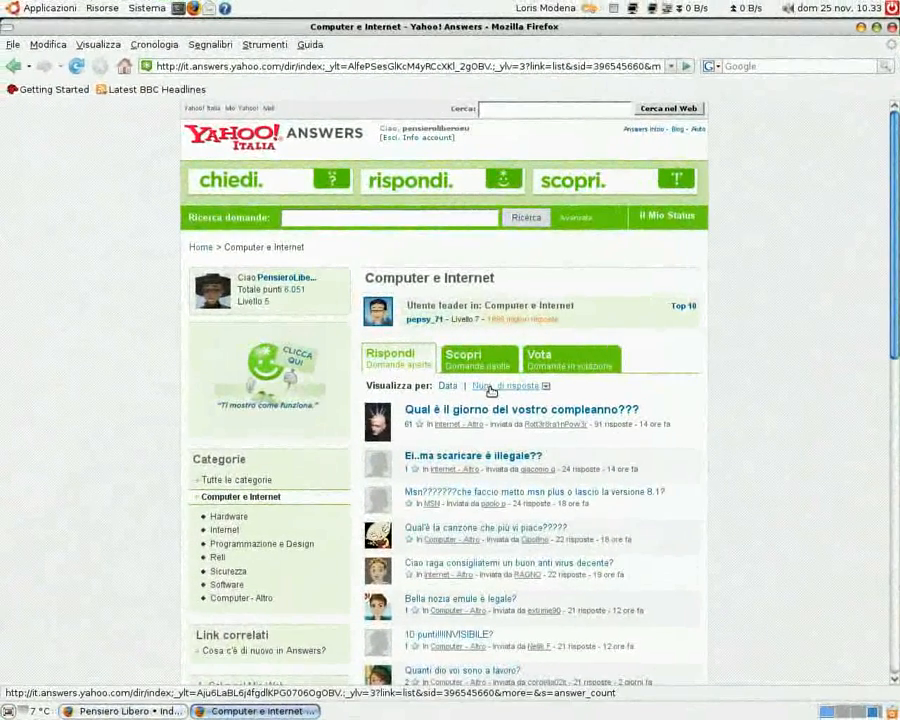
click(493, 392)
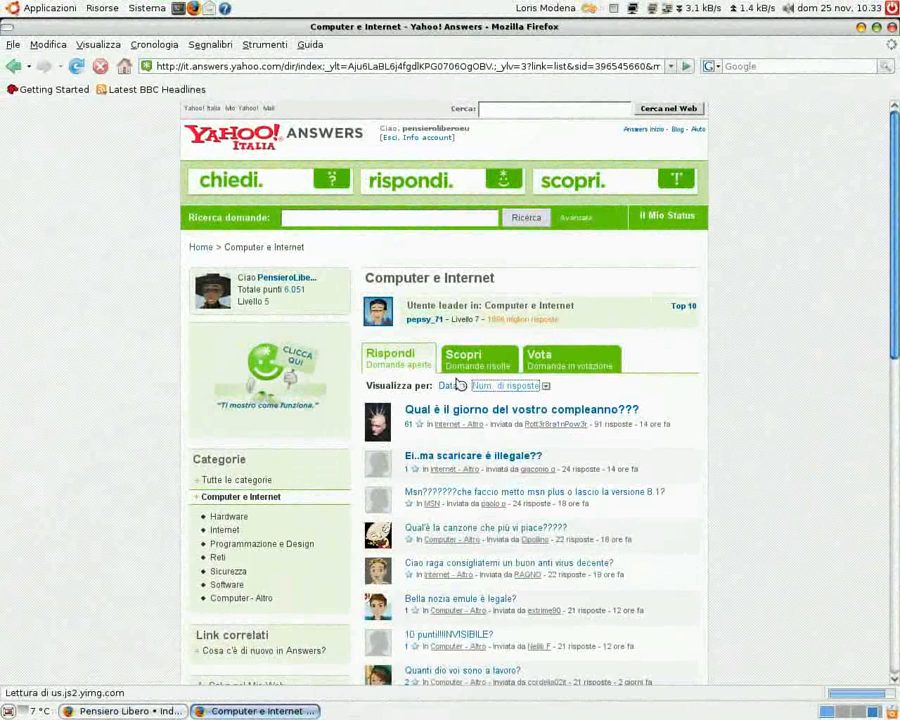
click(530, 386)
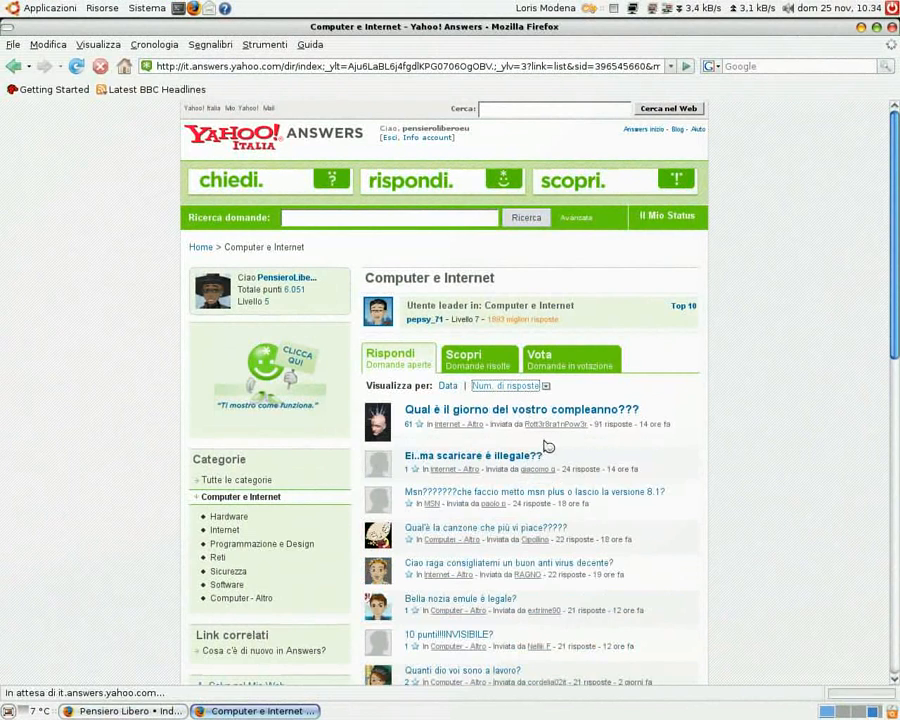
Step: Open the answer form for the question "Quando si verificano gli errori nei numeri segnati o non segnati?"
scroll(535, 445, down, 2)
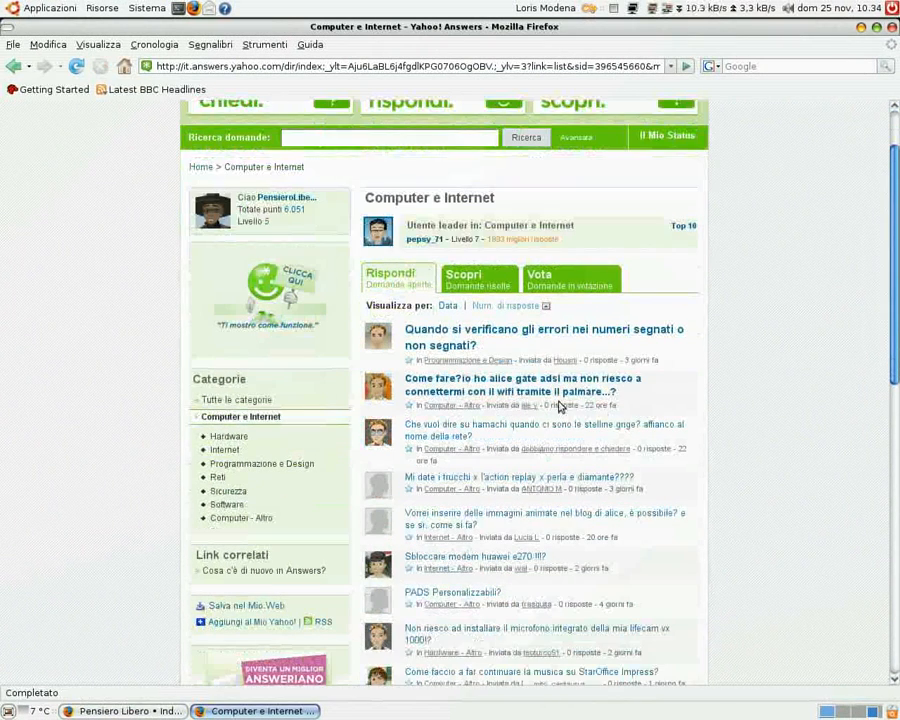
click(571, 333)
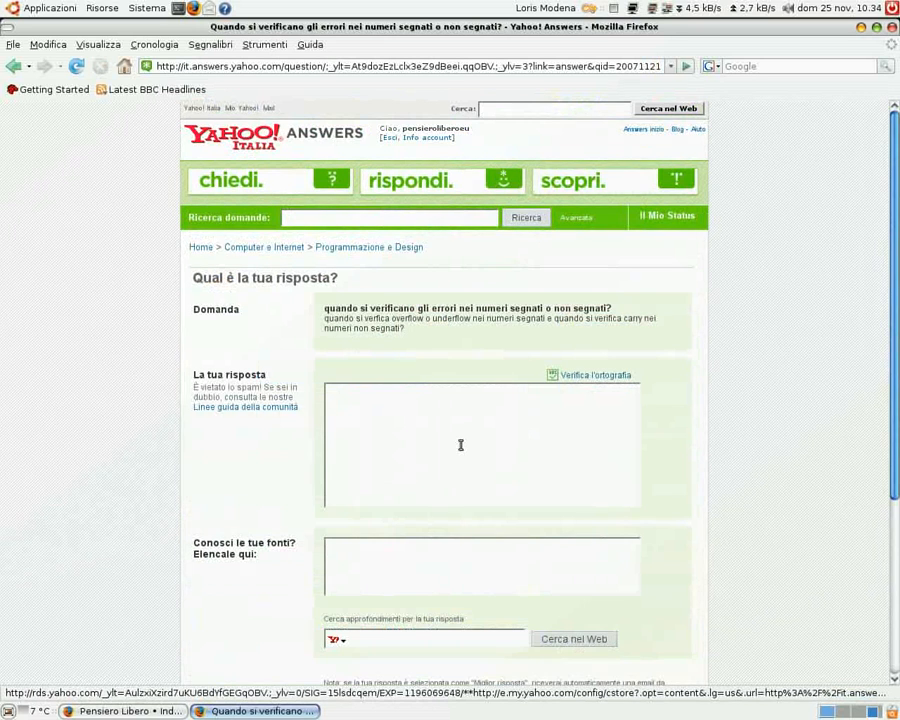
scroll(461, 430, down, 1)
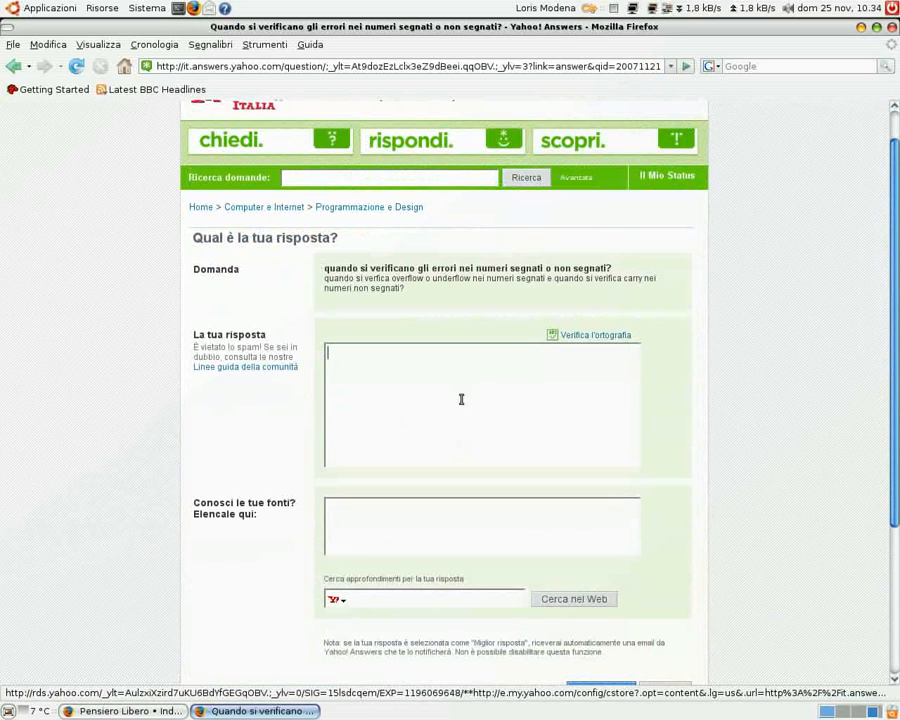
Step: Start the answer with "E' una domanda che dovresti fare in un forum specifico, difficile avere risposte su domande no"
click(461, 399)
text(L'ove)
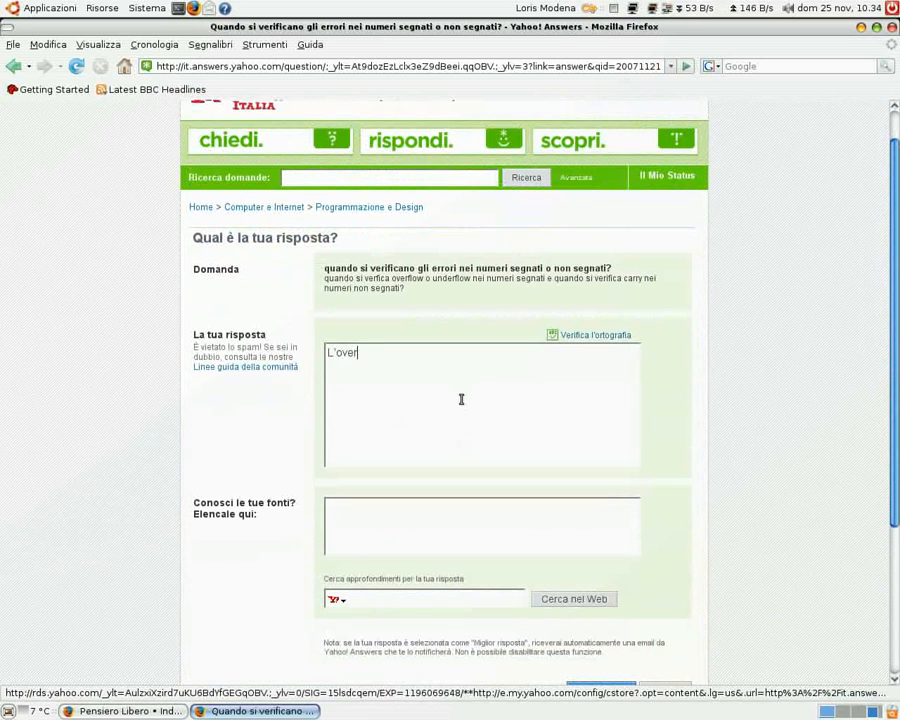
text(r)
key(BackSpace)
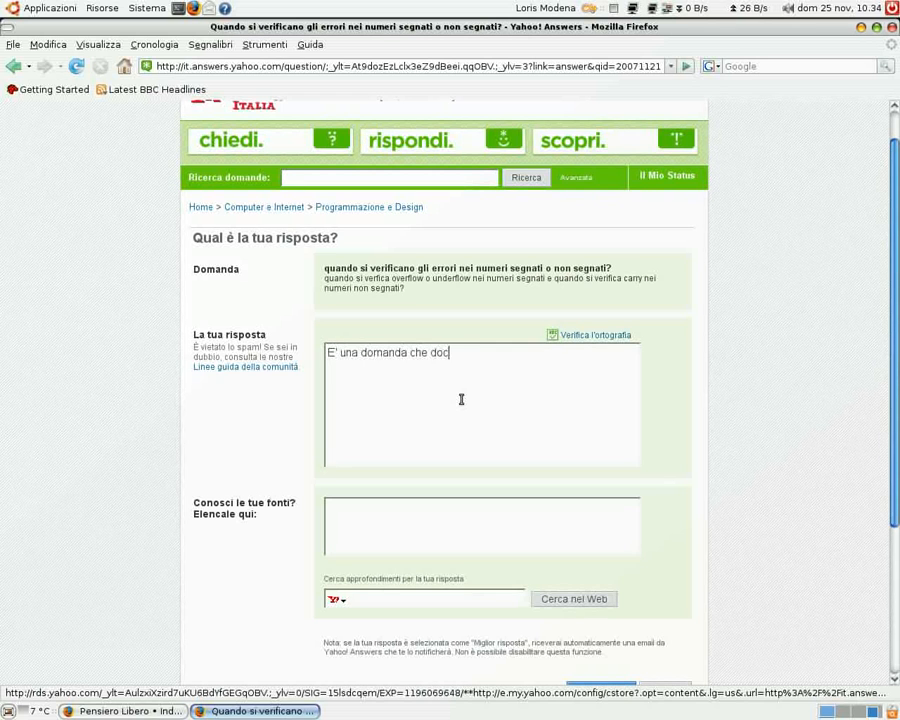
text(resti fare in un forum)
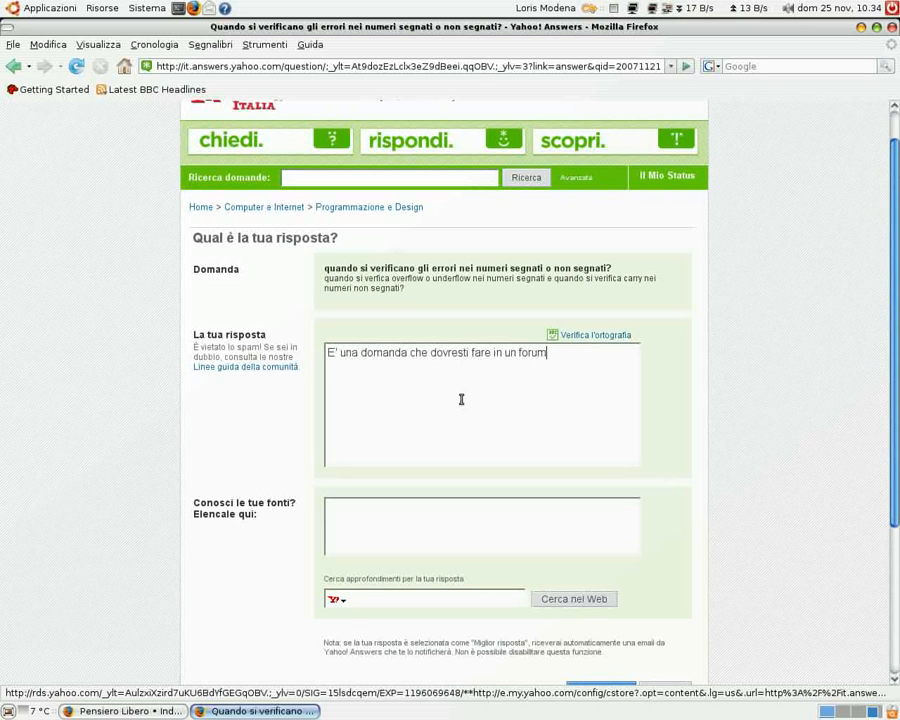
text(eci)
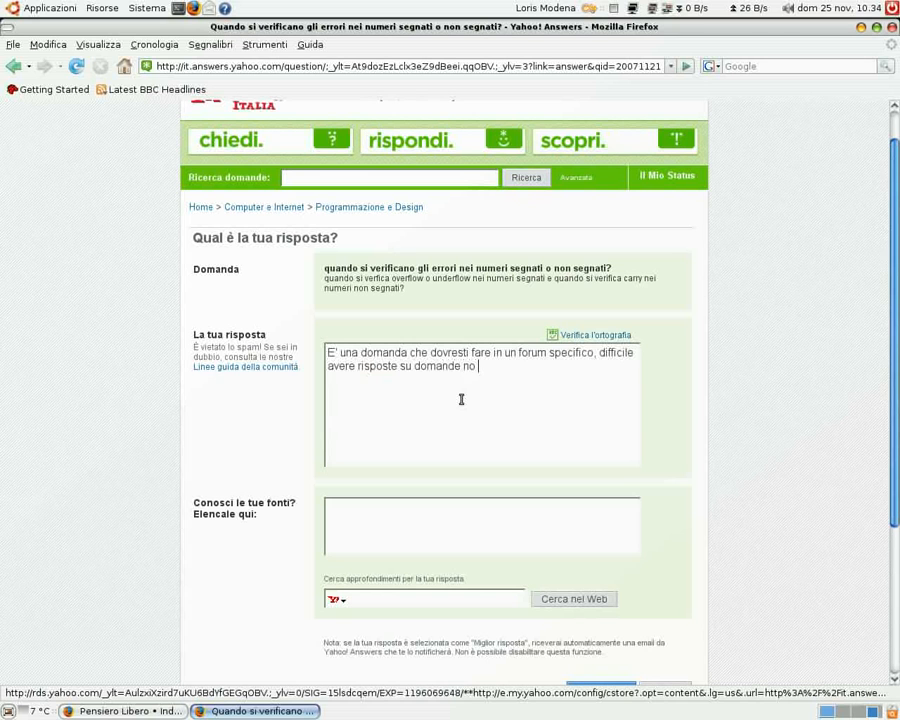
Step: Continue the answer with "generiche ma ti metto nell'oservatorio perché interessa anche a me!***"
text(generiche ma tiu)
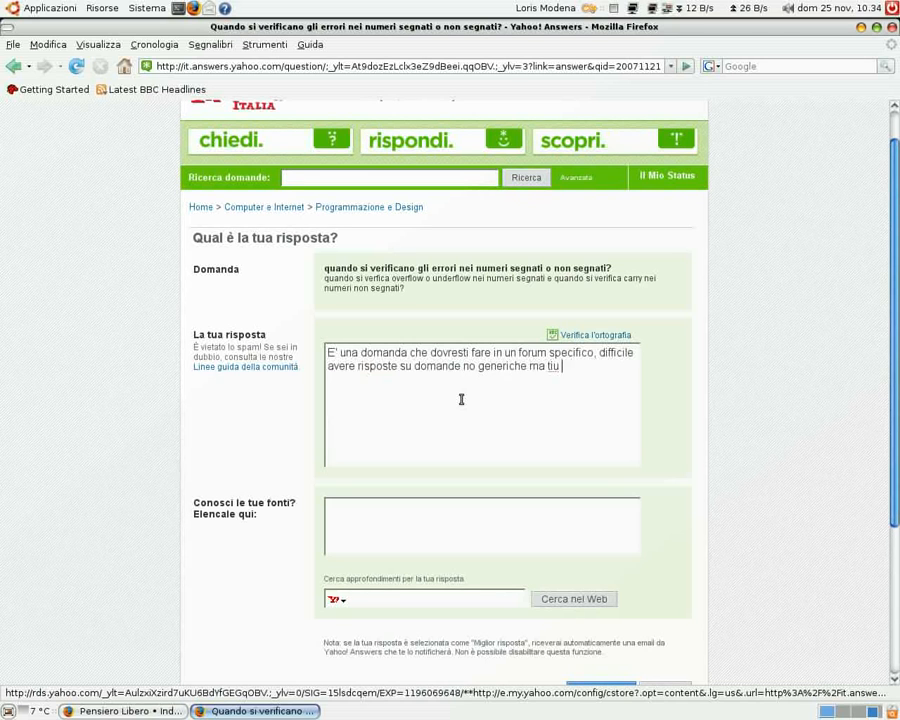
text(ll)
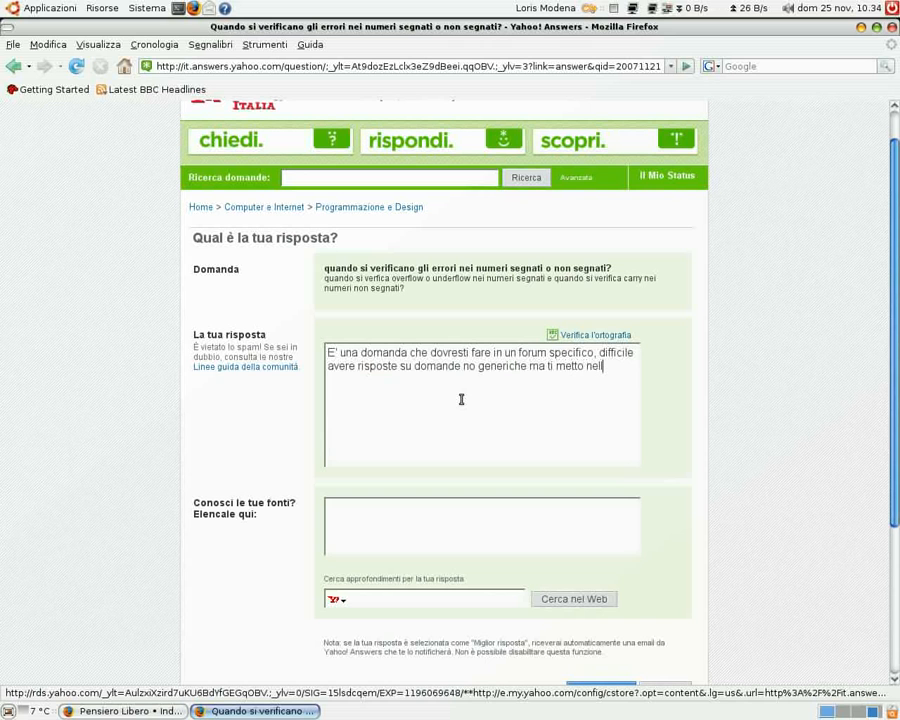
text('oservatorio e s)
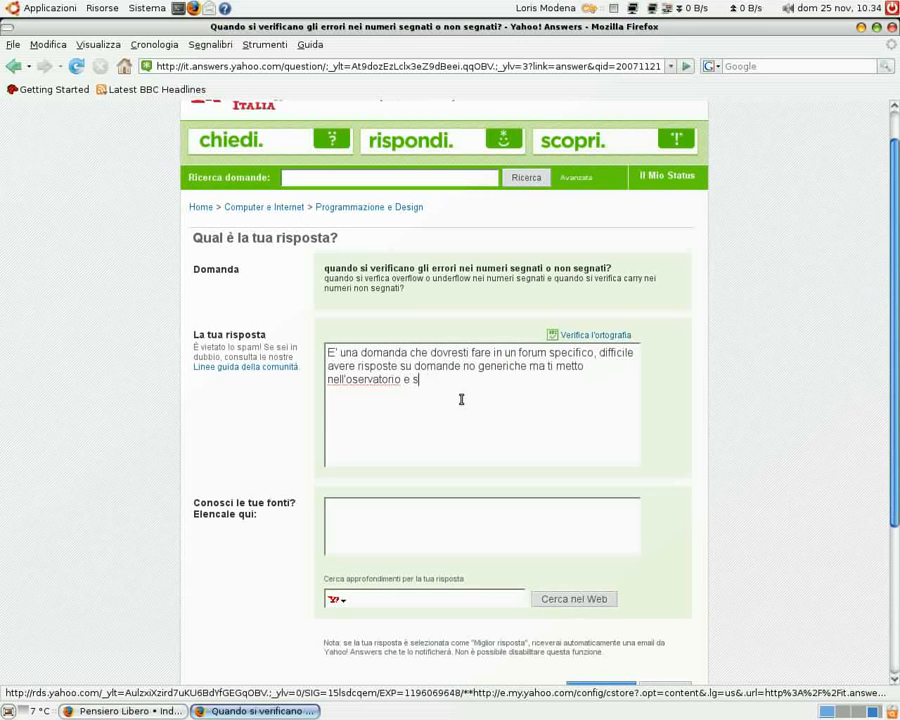
text(e ho té interessa anch)
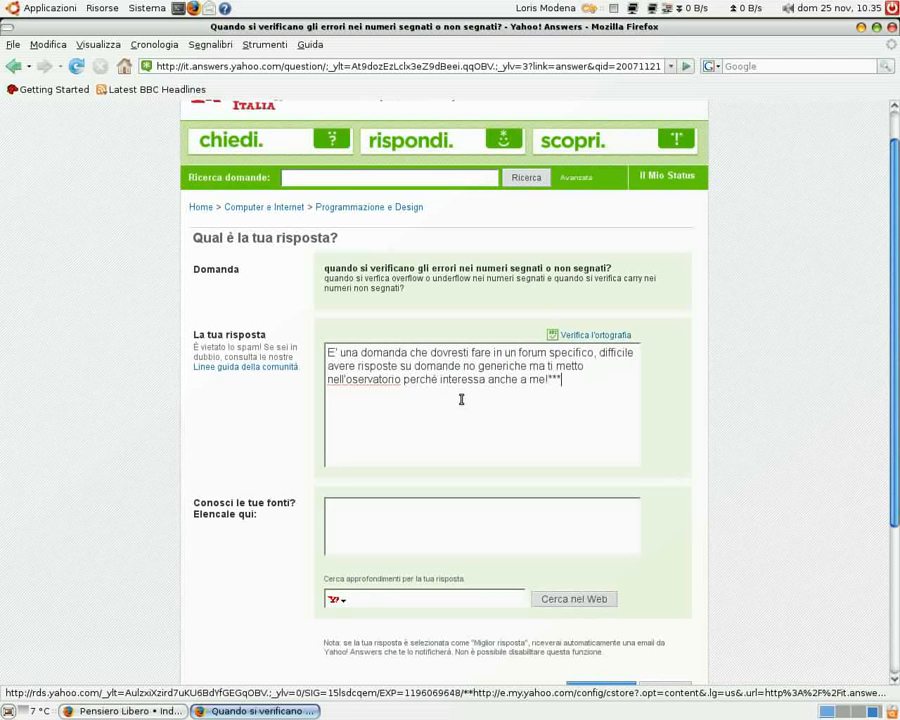
Step: Correct the misspelled word to "nell'osservatorio" and copy the whole answer text
key(ctrl+a)
right_click(394, 359)
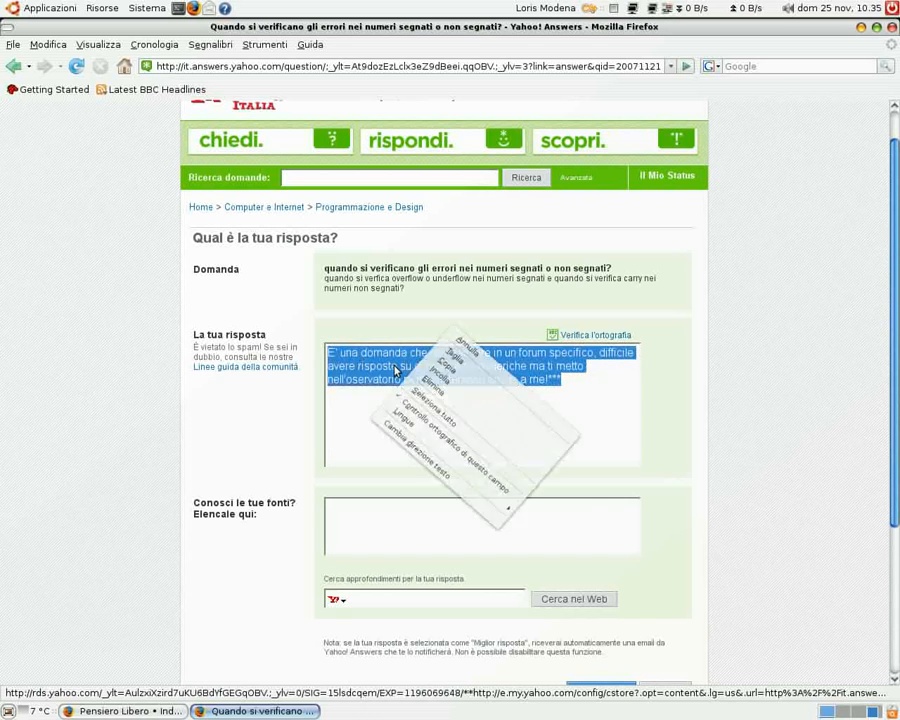
click(440, 404)
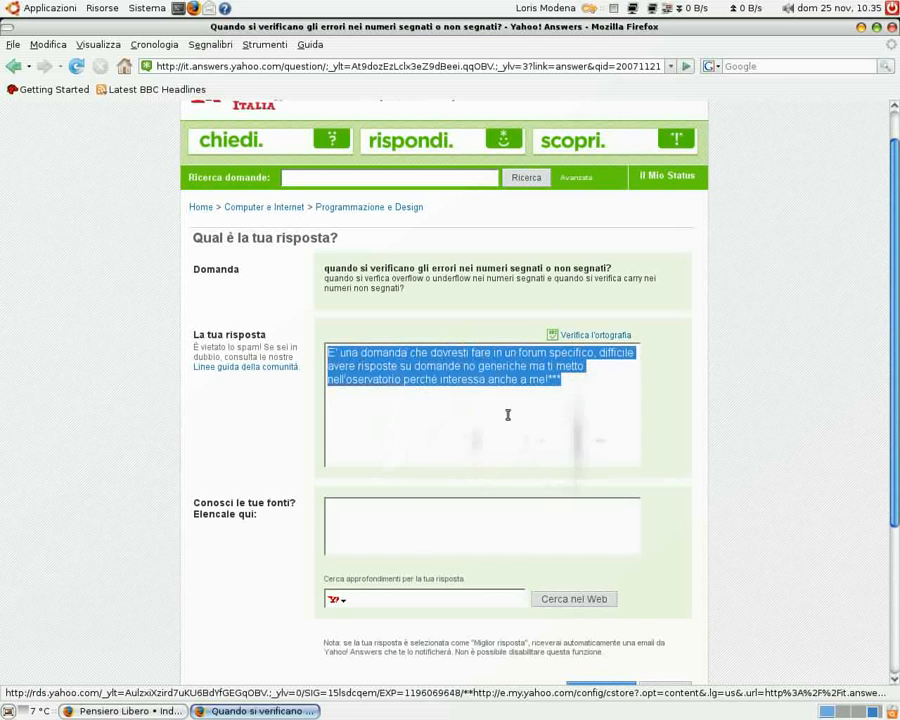
click(362, 381)
key(ctrl+a)
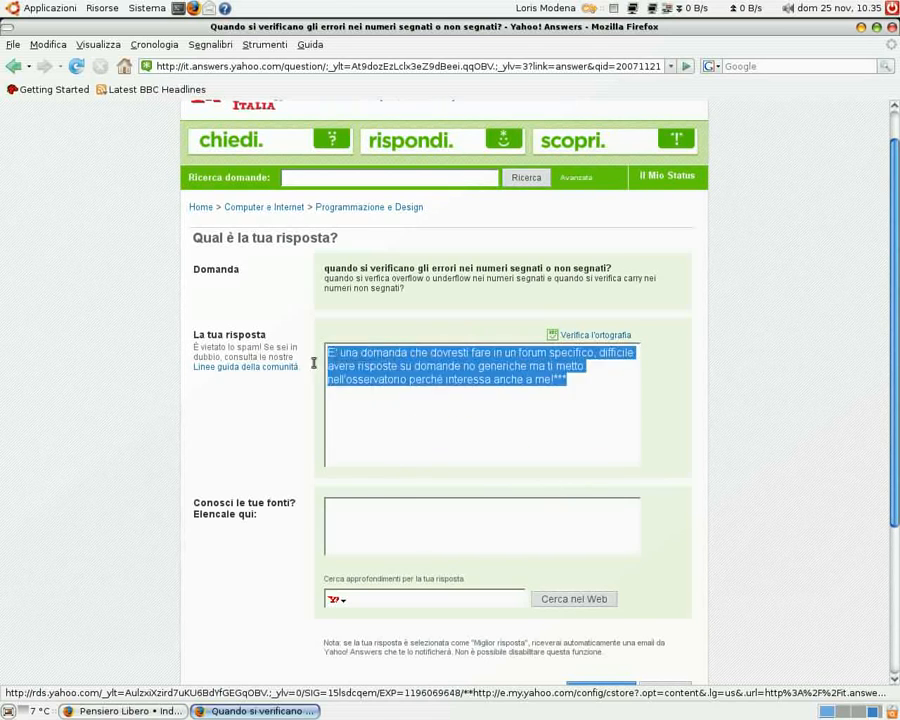
right_click(396, 382)
click(454, 423)
Step: Preview the answer about errors in signed numbers and submit it
scroll(626, 560, down, 2)
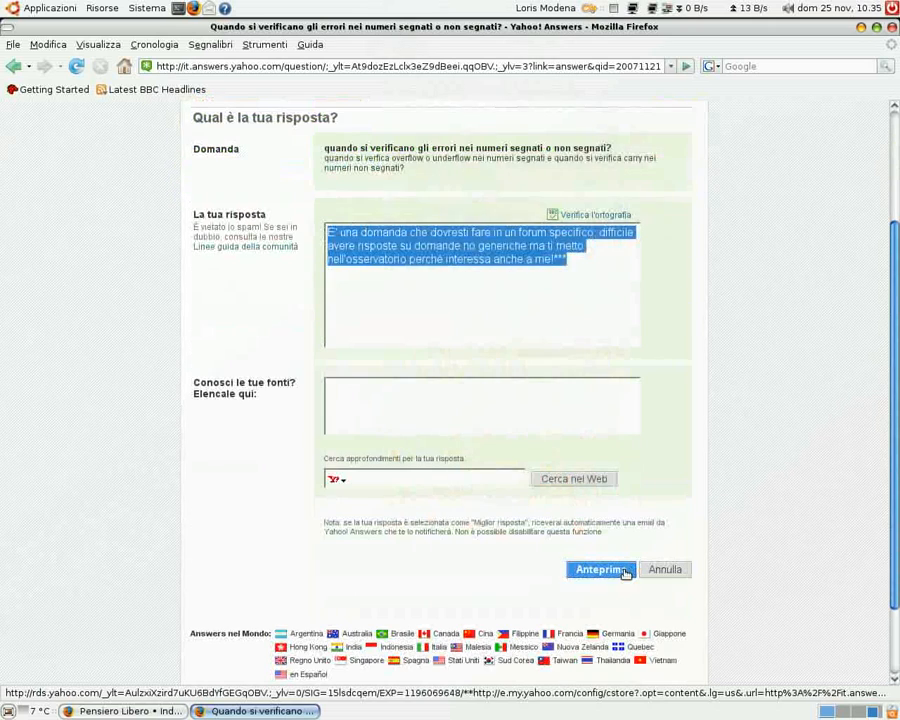
click(627, 572)
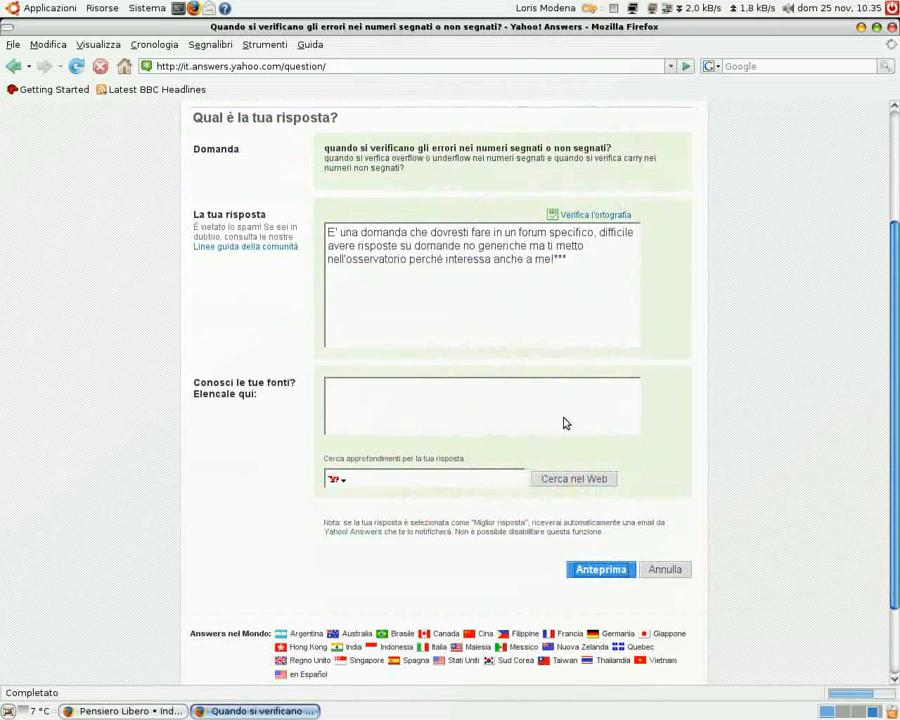
click(576, 465)
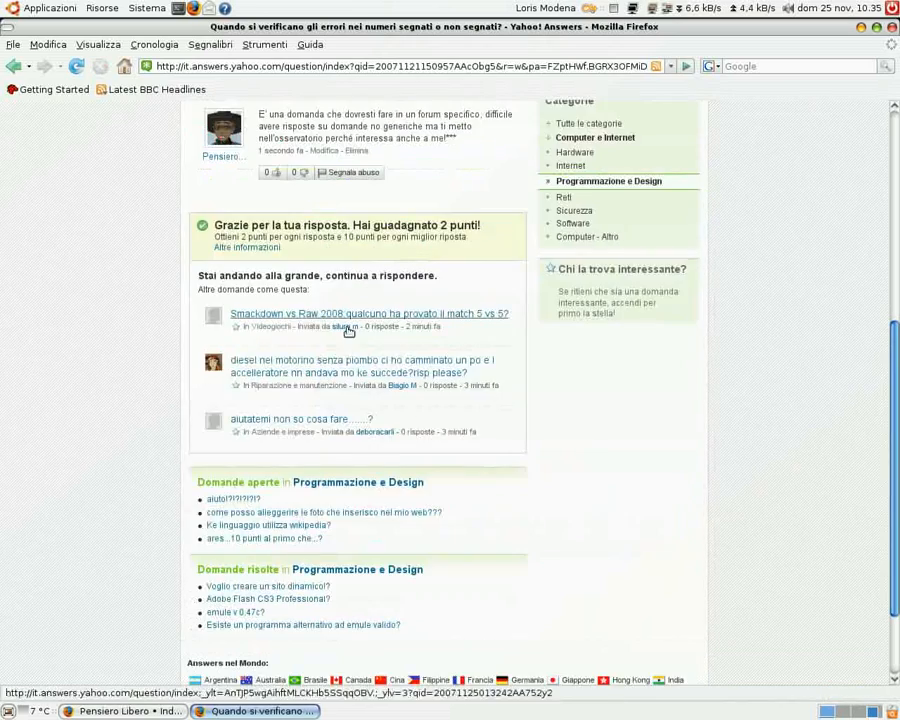
Step: Return from the answered question to the list of open Computer e Internet questions
scroll(443, 437, up, 1)
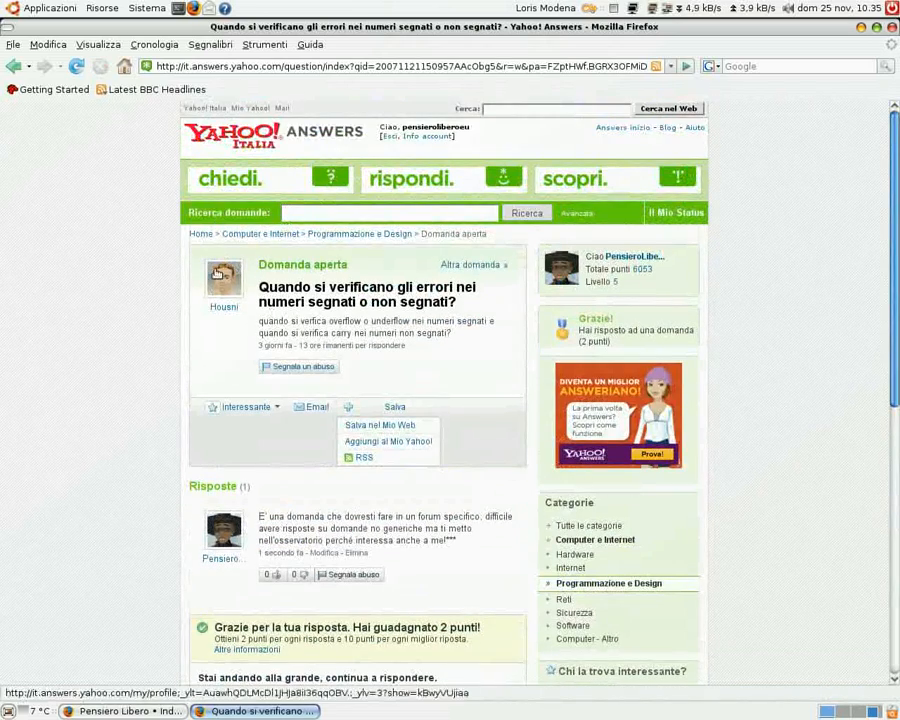
click(14, 66)
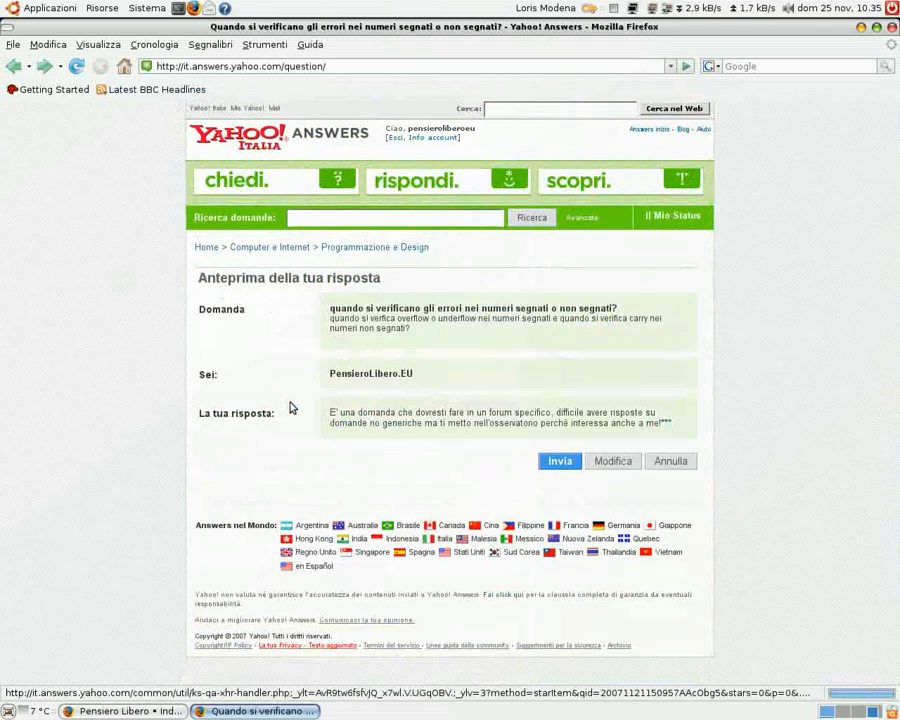
click(24, 72)
click(24, 72)
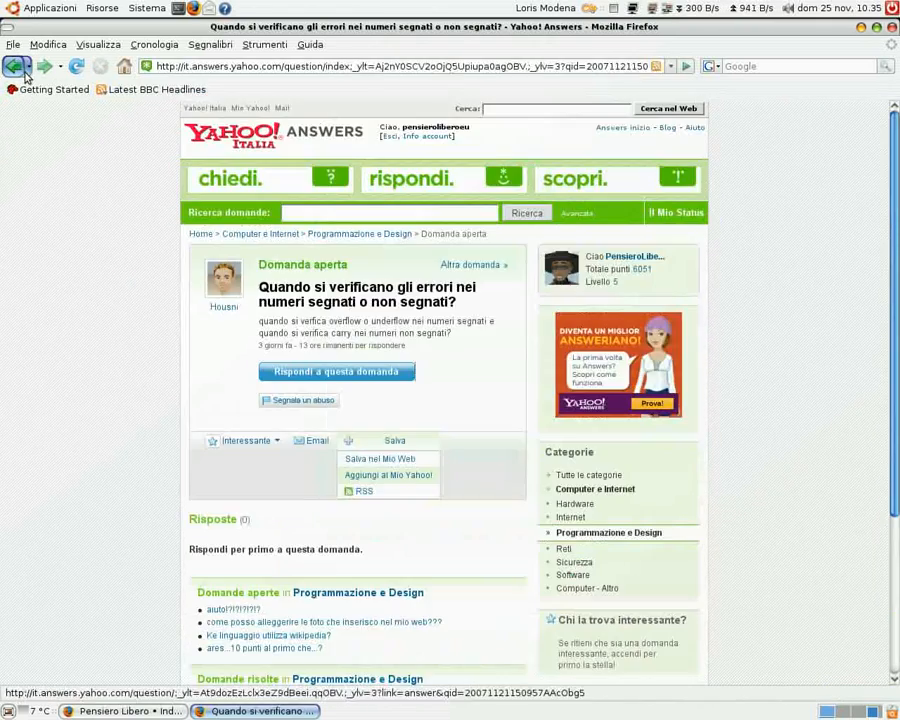
click(24, 72)
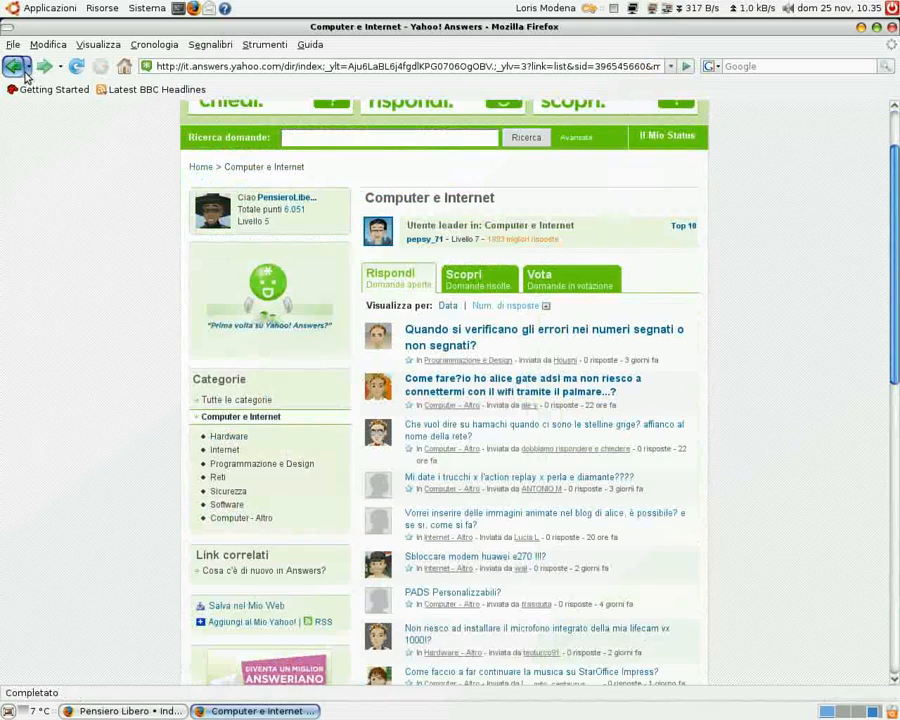
Step: Open the answer form for the question about Alice Gate ADSL and palmtop wifi, and paste the copied answer text
scroll(556, 445, down, 1)
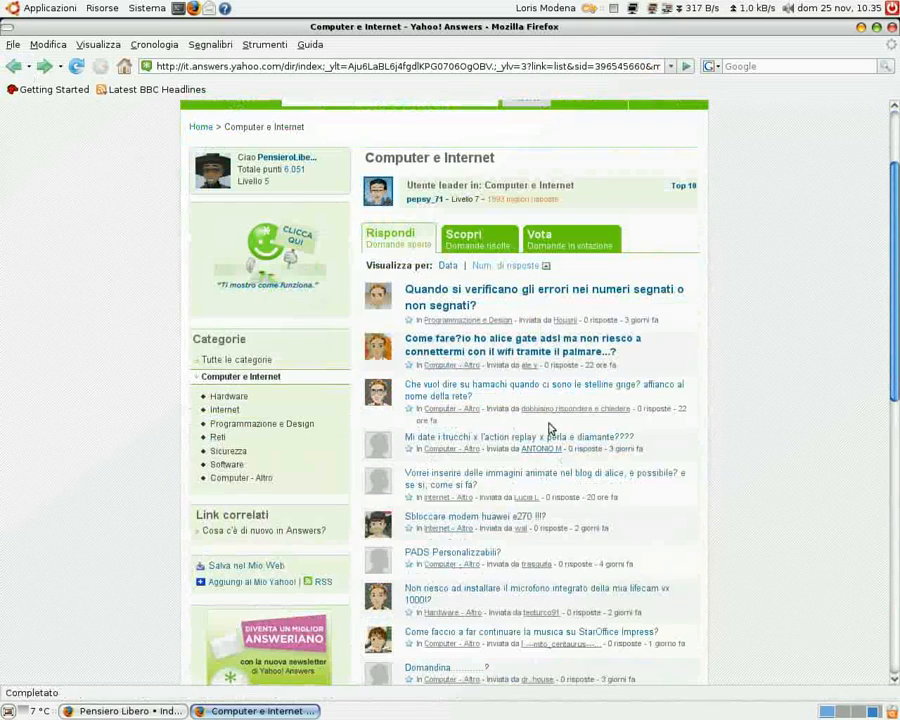
click(549, 341)
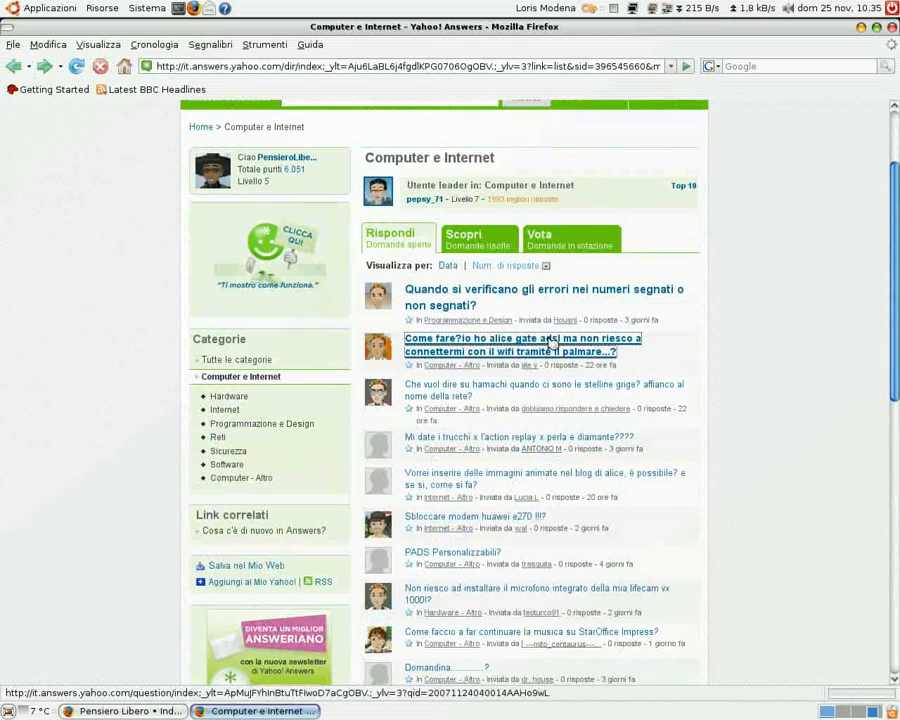
click(373, 399)
click(454, 458)
key(ctrl+v)
Step: Preview the answer to the Alice Gate ADSL question and submit it
scroll(590, 525, down, 4)
click(605, 540)
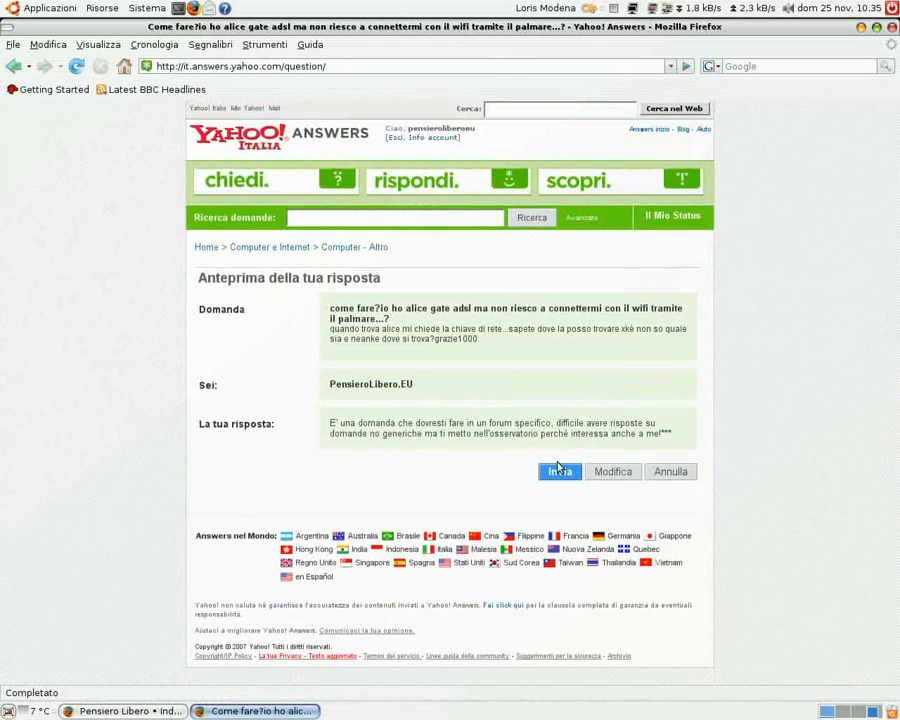
click(560, 471)
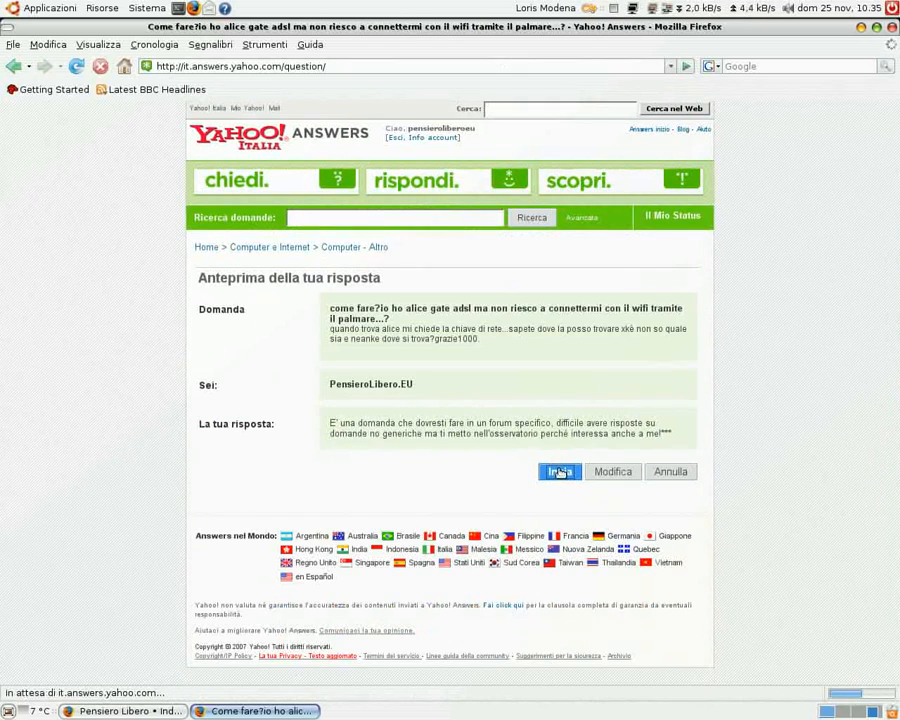
scroll(560, 473, up, 6)
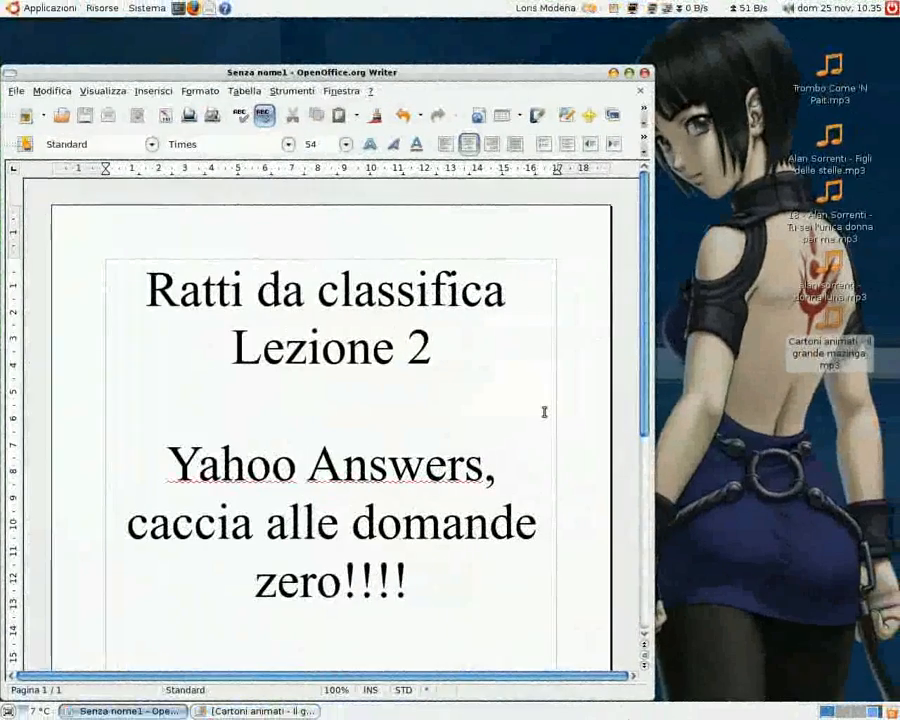
Step: In the Writer document, replace the sentence below "Lezione 2" with "Come vedete è semplice, una categoria due clic...."
key(BackSpace)
key(BackSpace)
key(BackSpace)
key(BackSpace)
key(BackSpace)
key(BackSpace)
key(BackSpace)
key(BackSpace)
key(BackSpace)
key(BackSpace)
key(BackSpace)
key(BackSpace)
key(BackSpace)
key(BackSpace)
key(BackSpace)
key(BackSpace)
key(BackSpace)
key(BackSpace)
key(BackSpace)
key(BackSpace)
key(BackSpace)
key(BackSpace)
key(BackSpace)
text(Come vedete è semplice, una categoria due clicc)
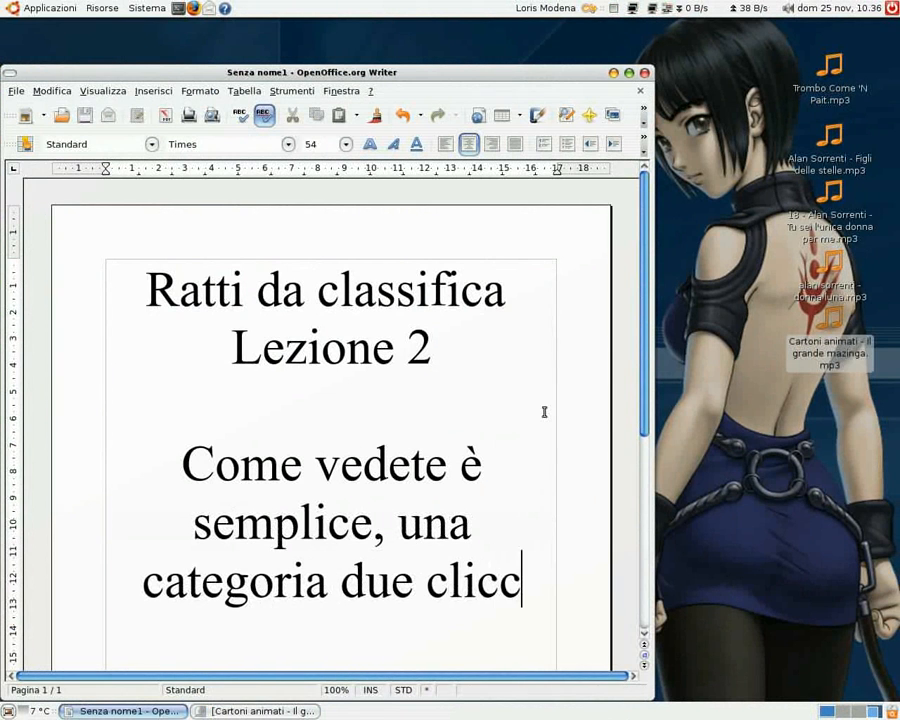
key(BackSpace)
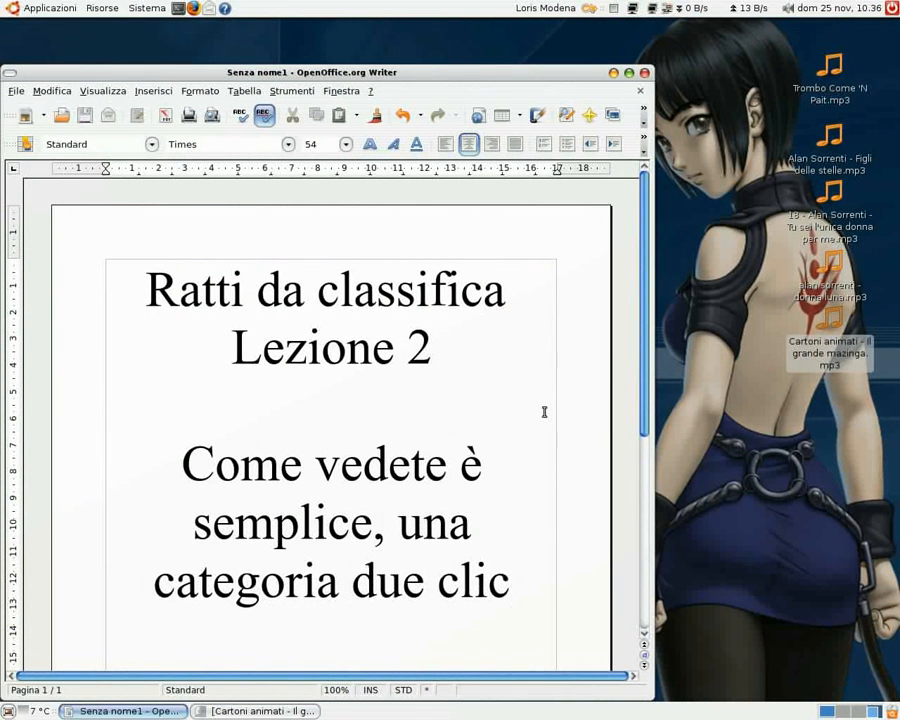
text(....)
Step: Delete the whole sentence below the "Lezione 2" heading, keeping the title lines
key(BackSpace)
key(BackSpace)
key(BackSpace)
key(BackSpace)
key(BackSpace)
key(BackSpace)
key(BackSpace)
key(BackSpace)
key(BackSpace)
key(BackSpace)
key(BackSpace)
key(BackSpace)
key(BackSpace)
key(BackSpace)
key(BackSpace)
key(BackSpace)
key(BackSpace)
key(BackSpace)
key(BackSpace)
key(BackSpace)
key(BackSpace)
key(BackSpace)
key(BackSpace)
key(BackSpace)
key(BackSpace)
key(BackSpace)
key(BackSpace)
key(BackSpace)
key(BackSpace)
key(BackSpace)
key(BackSpace)
key(BackSpace)
key(BackSpace)
key(BackSpace)
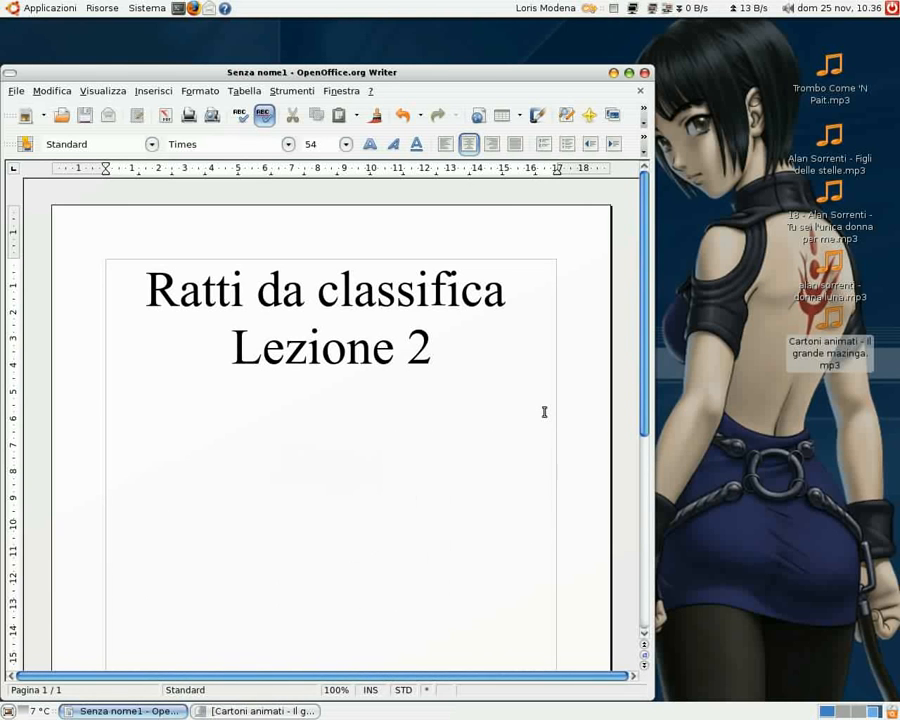
Step: Below the "Lezione 2" heading, write "Basta solo rispondere alle domande vecchie... quelle che hanno ore se non giorni... :))"
text(Bast)
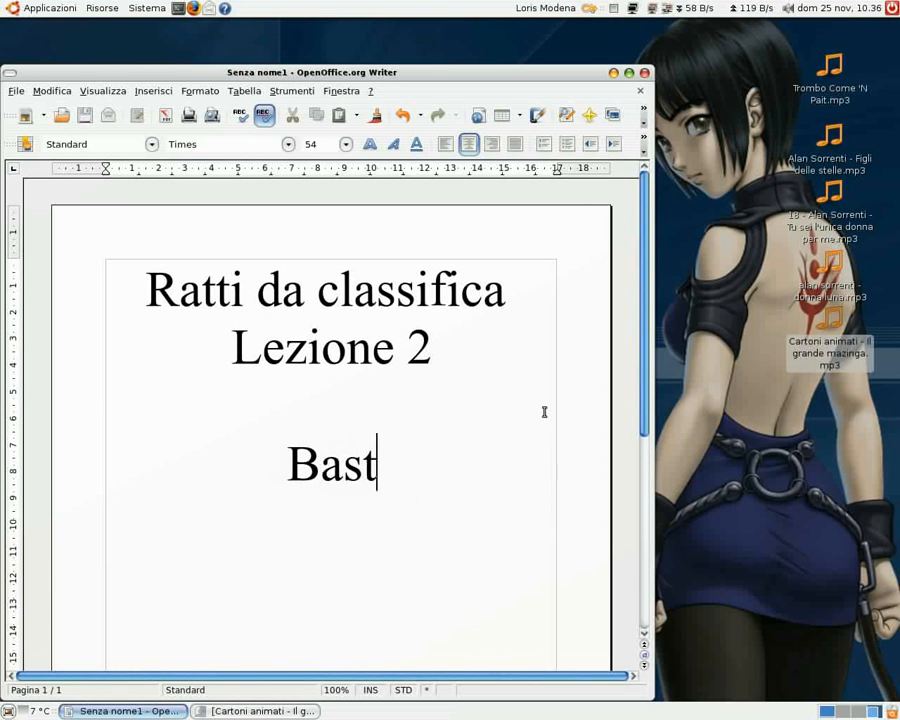
text(a solo r)
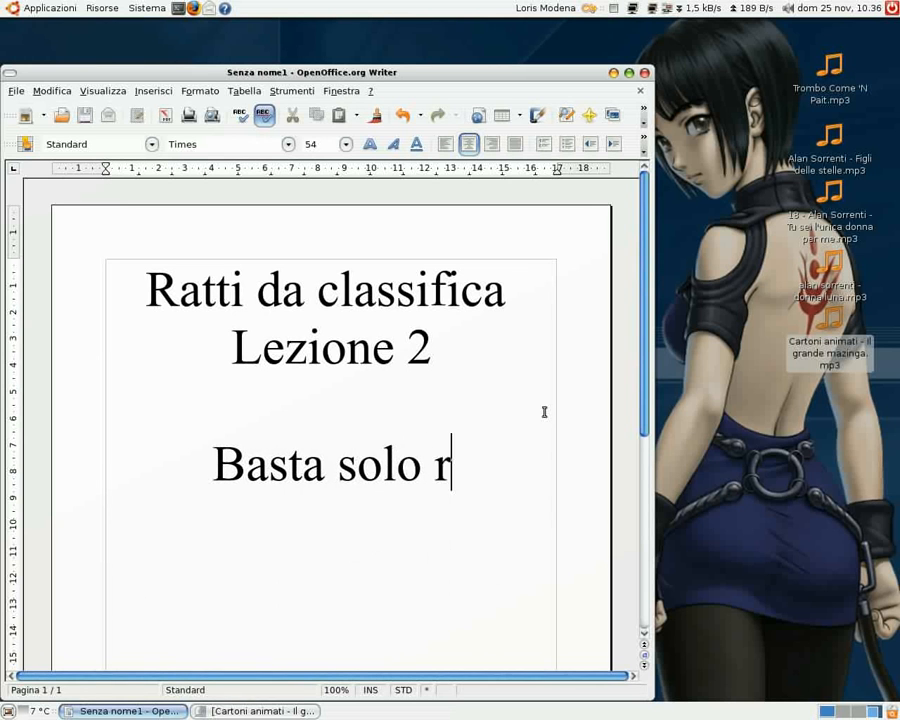
text(ispondere )
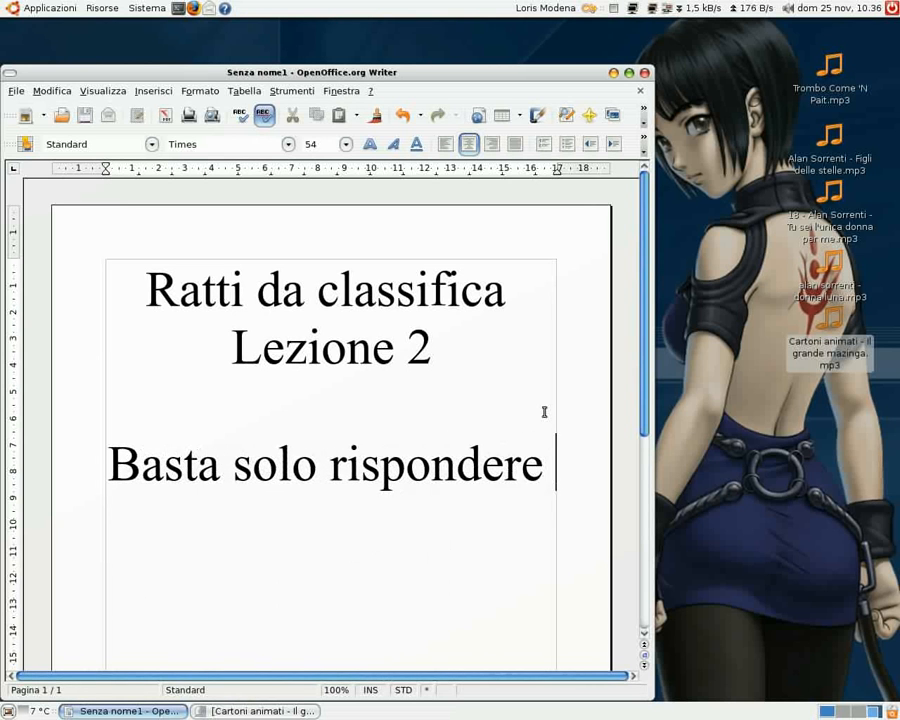
text(alle domande)
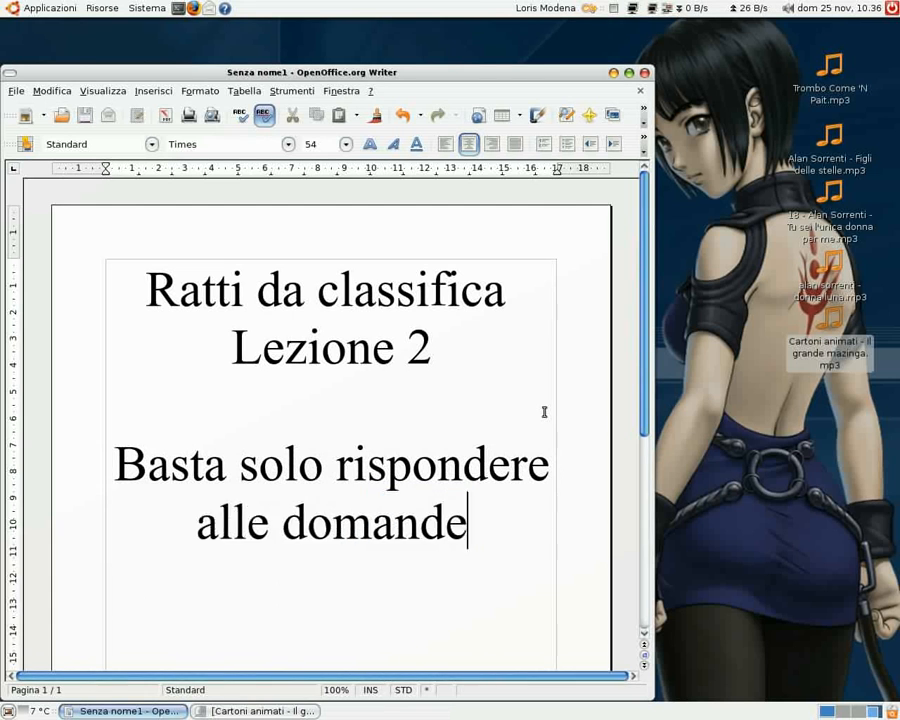
text( vecchie..)
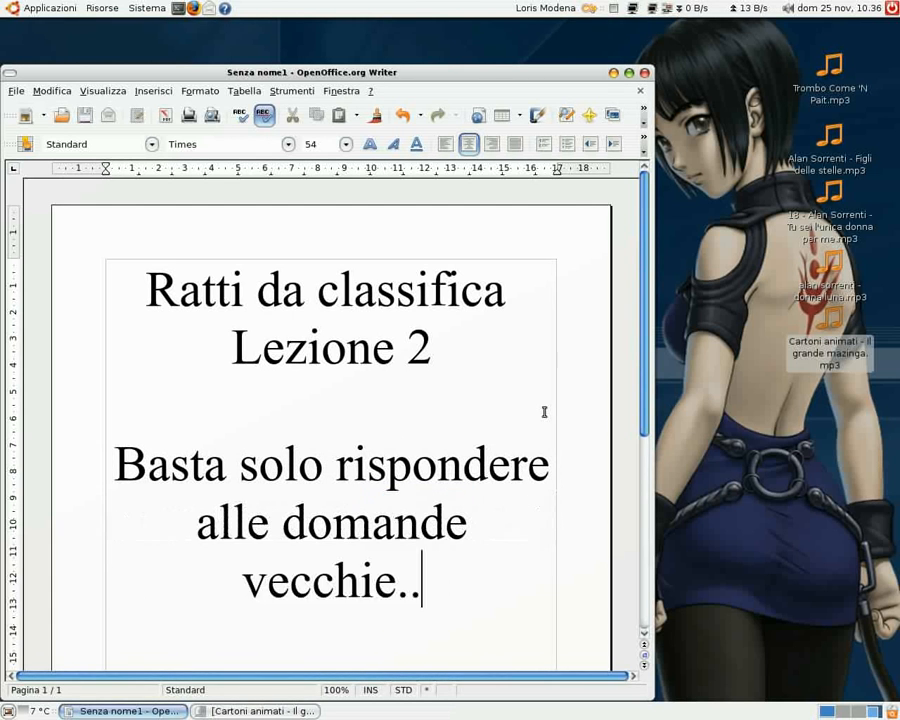
text(. quelle )
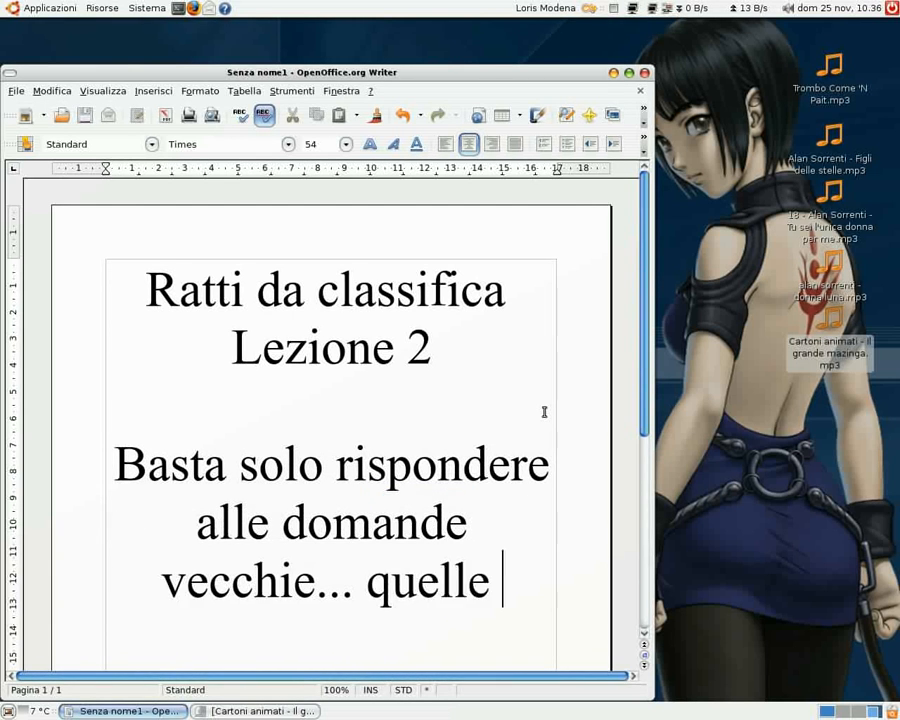
text(che a)
key(BackSpace)
text(ha)
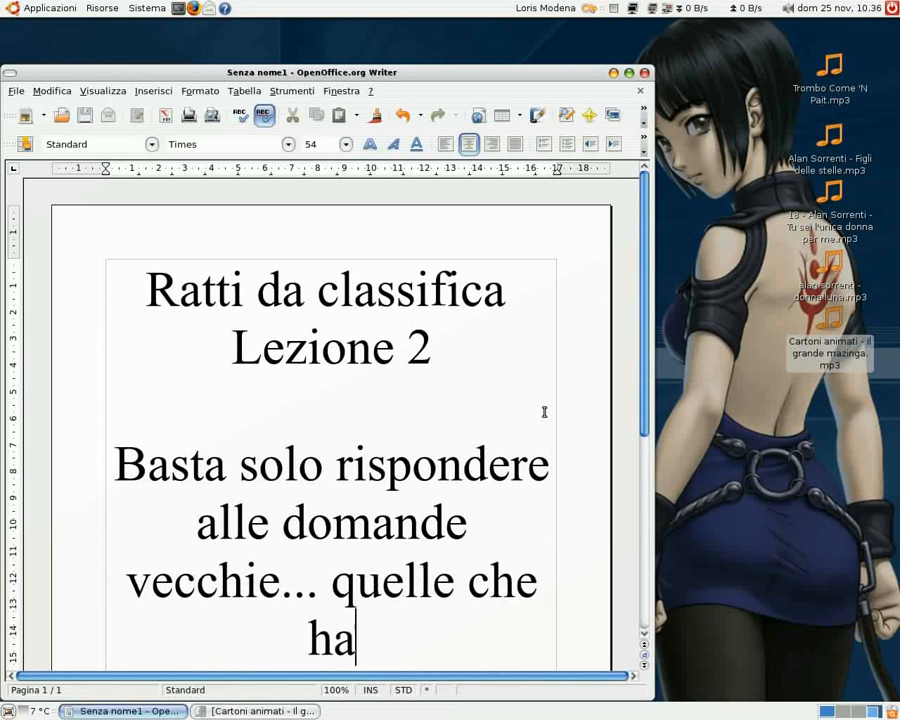
text(nno ore s)
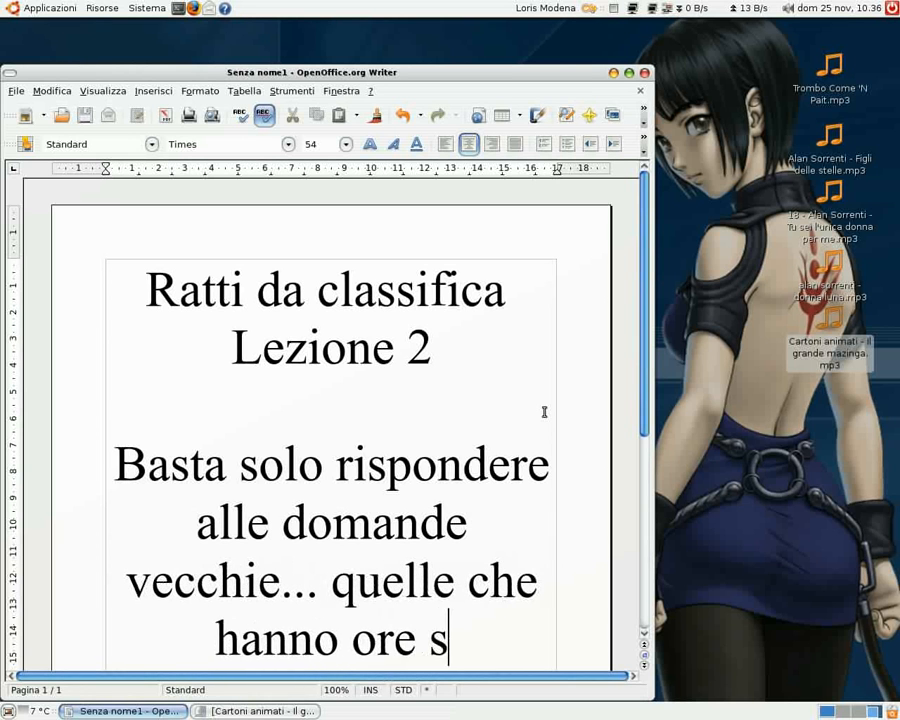
text(e non gio)
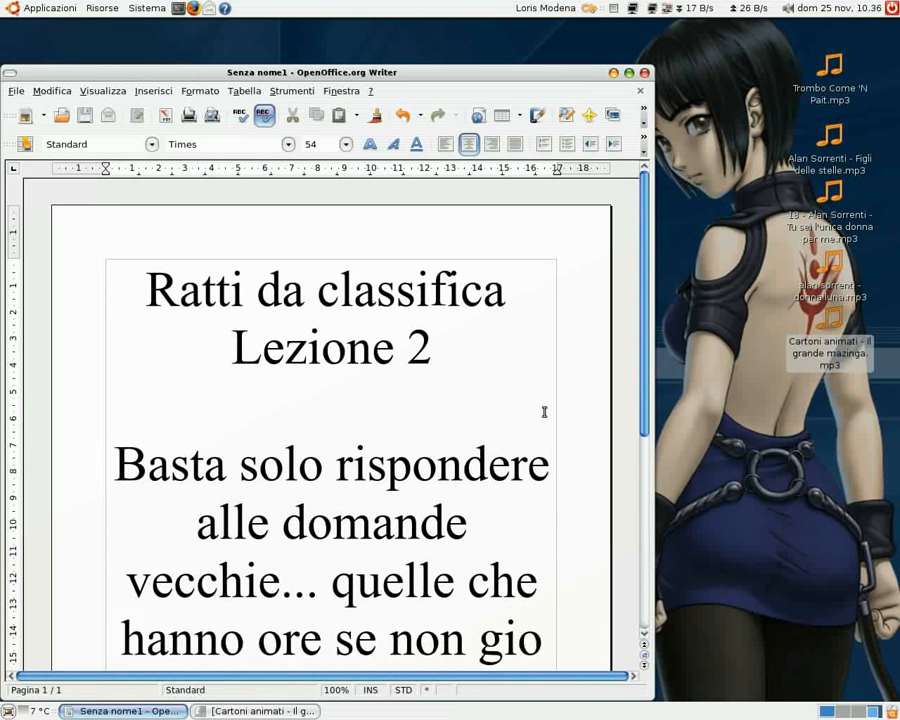
text(rni)
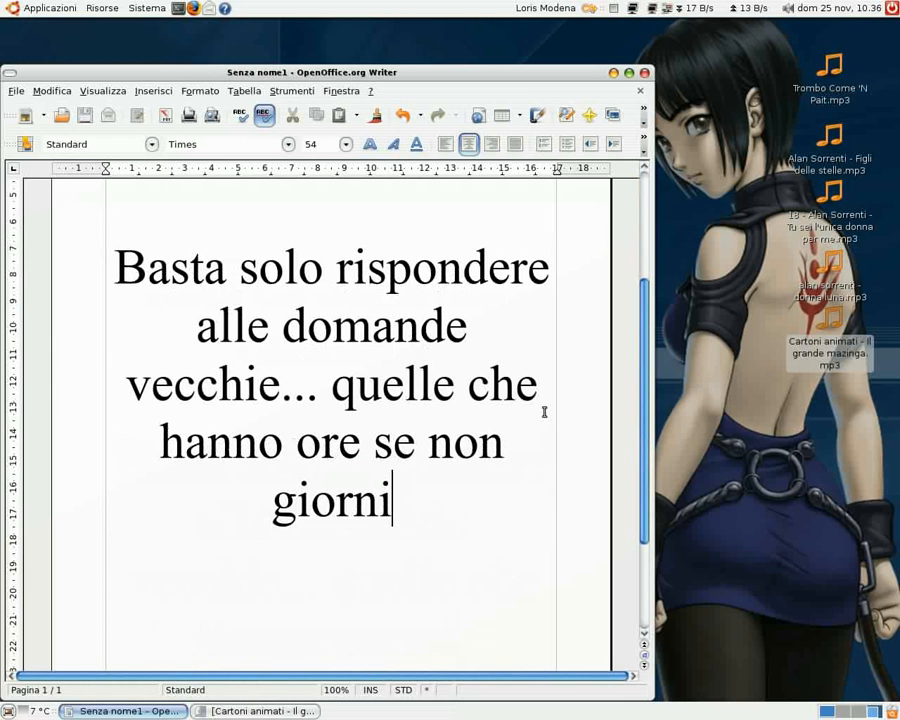
text(... )
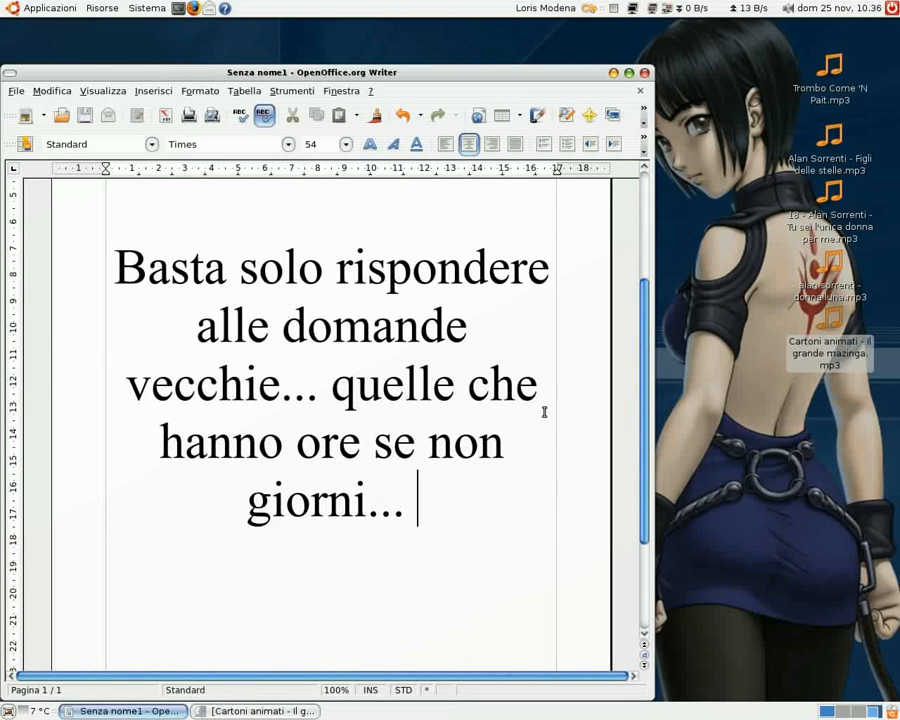
text(:))))
Step: Delete the whole "Basta solo rispondere..." sentence below the "Lezione 2" heading, keeping the title lines
key(BackSpace)
key(BackSpace)
key(BackSpace)
key(BackSpace)
key(BackSpace)
key(BackSpace)
key(BackSpace)
key(BackSpace)
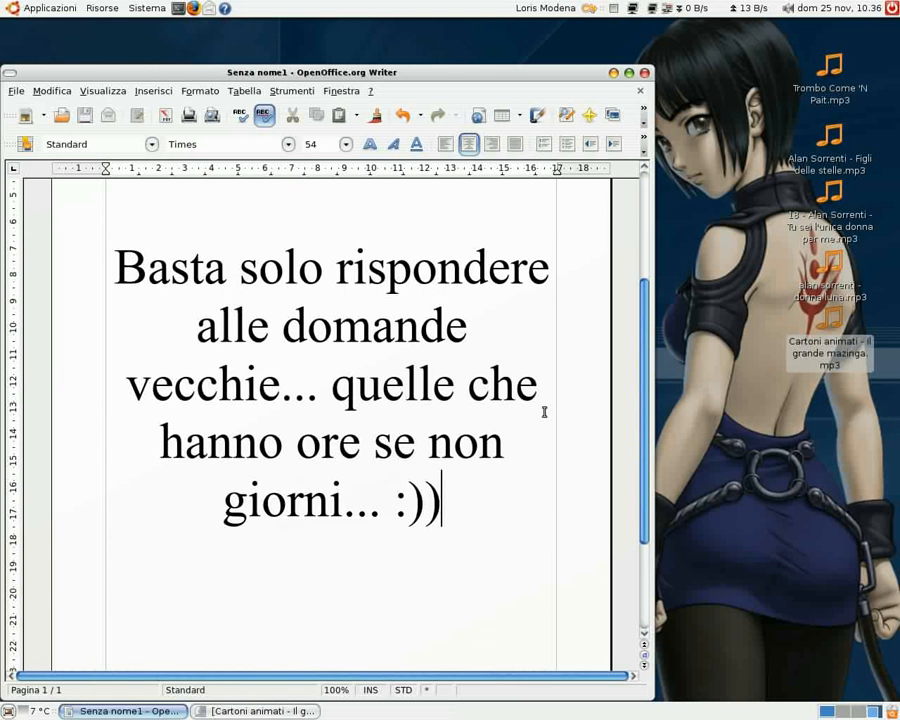
key(BackSpace)
key(BackSpace)
key(BackSpace)
key(BackSpace)
key(BackSpace)
key(BackSpace)
key(BackSpace)
key(BackSpace)
key(BackSpace)
key(BackSpace)
key(BackSpace)
key(BackSpace)
key(BackSpace)
key(BackSpace)
key(BackSpace)
key(BackSpace)
key(BackSpace)
key(BackSpace)
key(BackSpace)
key(BackSpace)
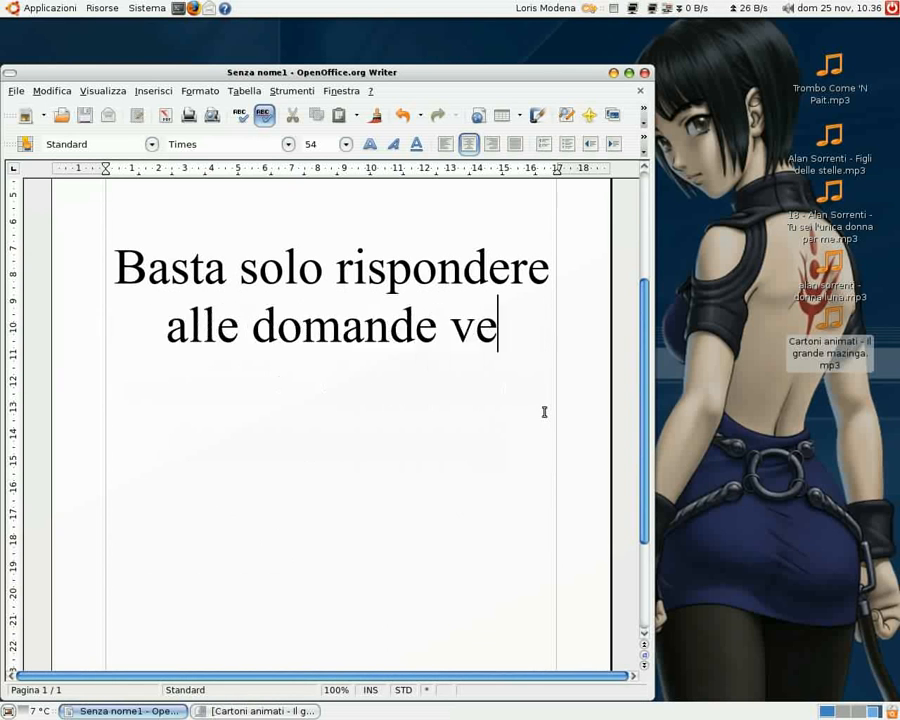
key(BackSpace)
key(BackSpace)
key(BackSpace)
key(BackSpace)
key(BackSpace)
key(BackSpace)
key(BackSpace)
key(BackSpace)
key(BackSpace)
key(BackSpace)
key(BackSpace)
key(BackSpace)
key(BackSpace)
key(BackSpace)
key(BackSpace)
key(BackSpace)
key(BackSpace)
key(BackSpace)
key(BackSpace)
key(BackSpace)
Step: Below the "Lezione 2" heading, write "Non importa la qualità né se sia una risposta vera.."
text(Non imp)
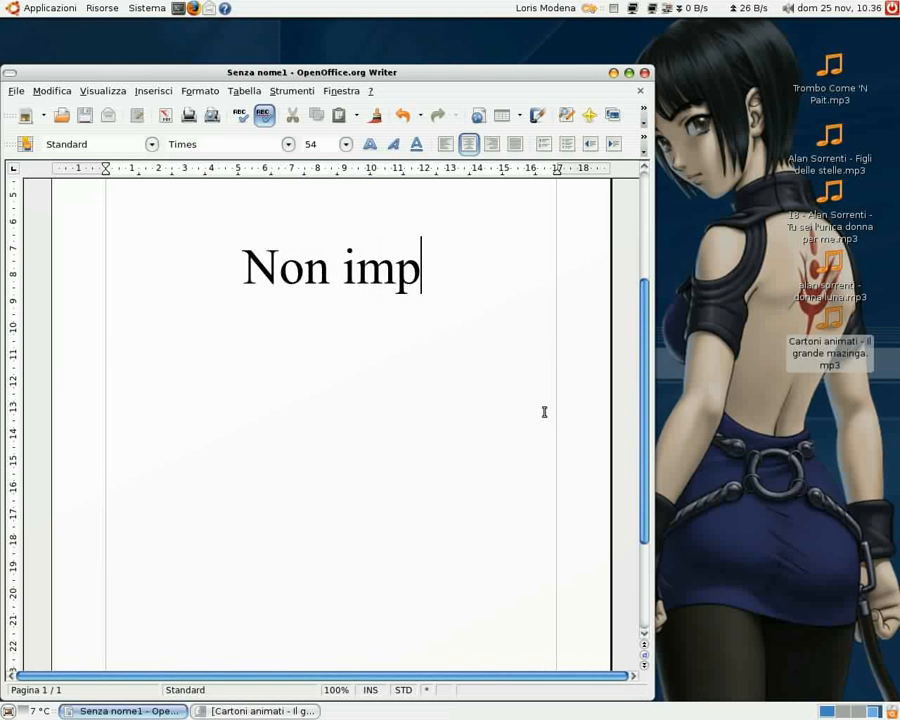
text(orta la qua)
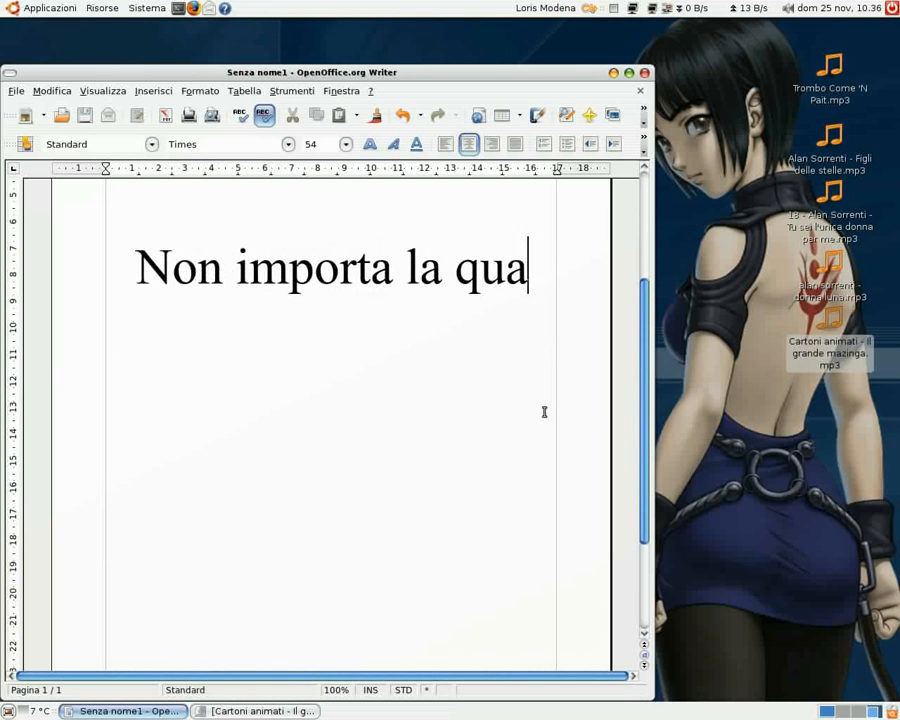
text(lità ne)
key(BackSpace)
text(é se sia )
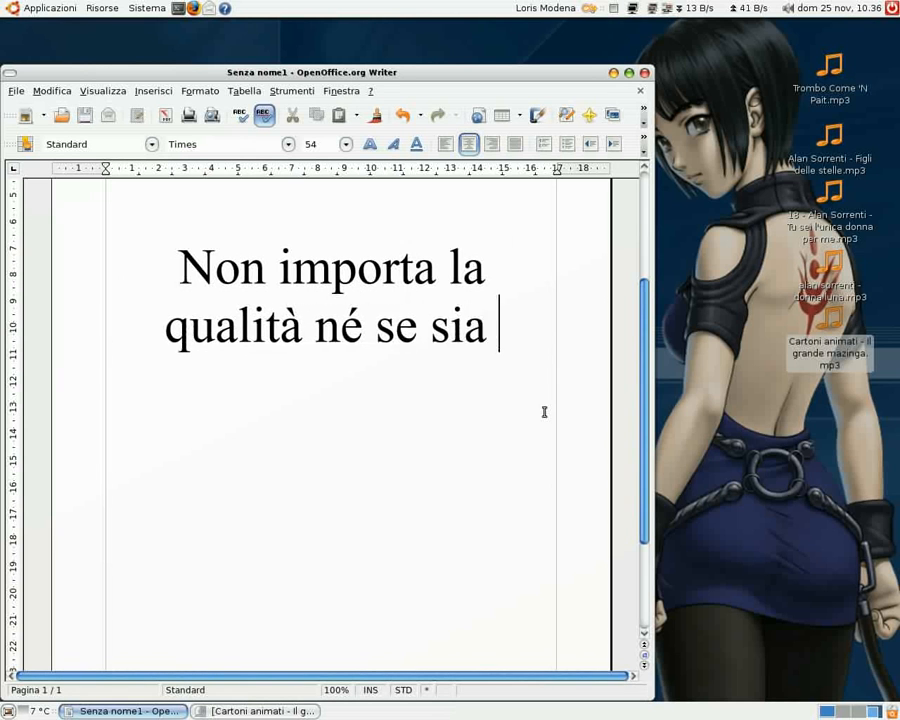
text(una rispota)
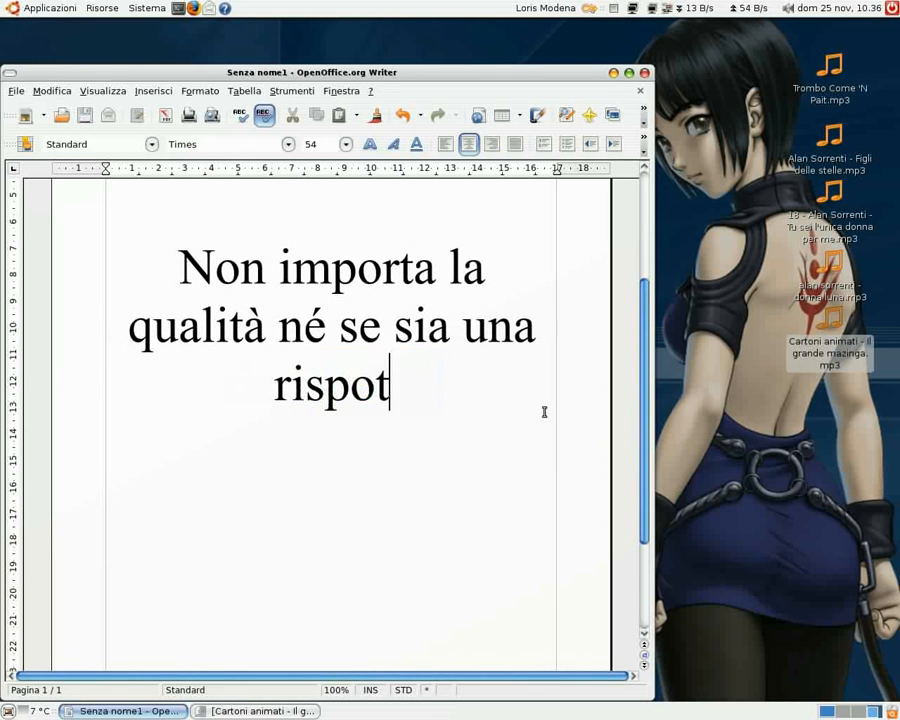
key(BackSpace)
text(sq)
key(BackSpace)
key(BackSpace)
text(a vera..)
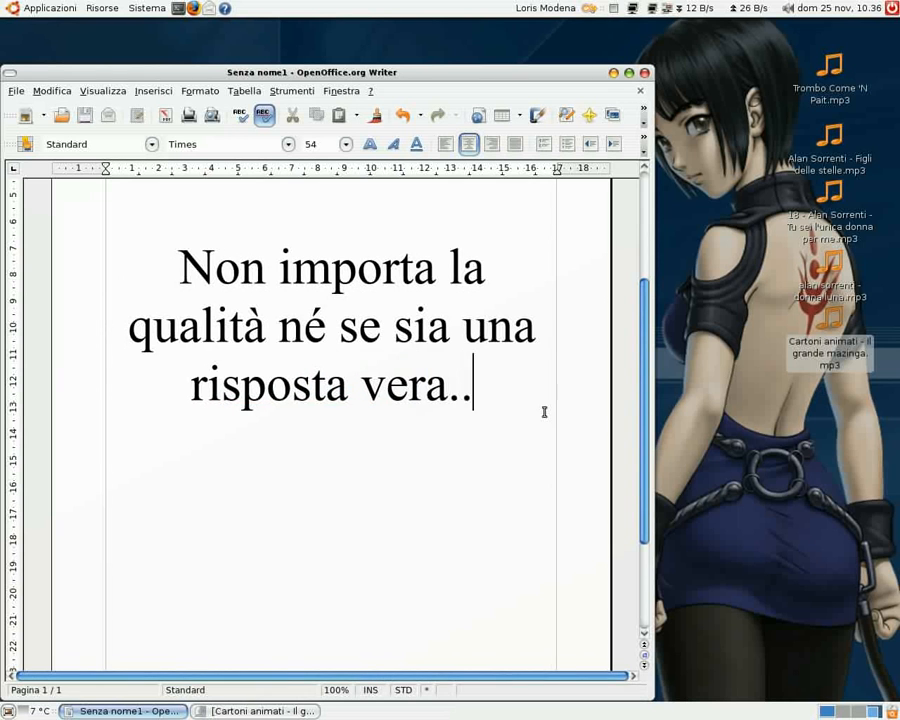
Step: Continue the sentence after "vera.." with ". anche un compia in colla va bene...!!!!"
text(. anche un compi)
text(a )
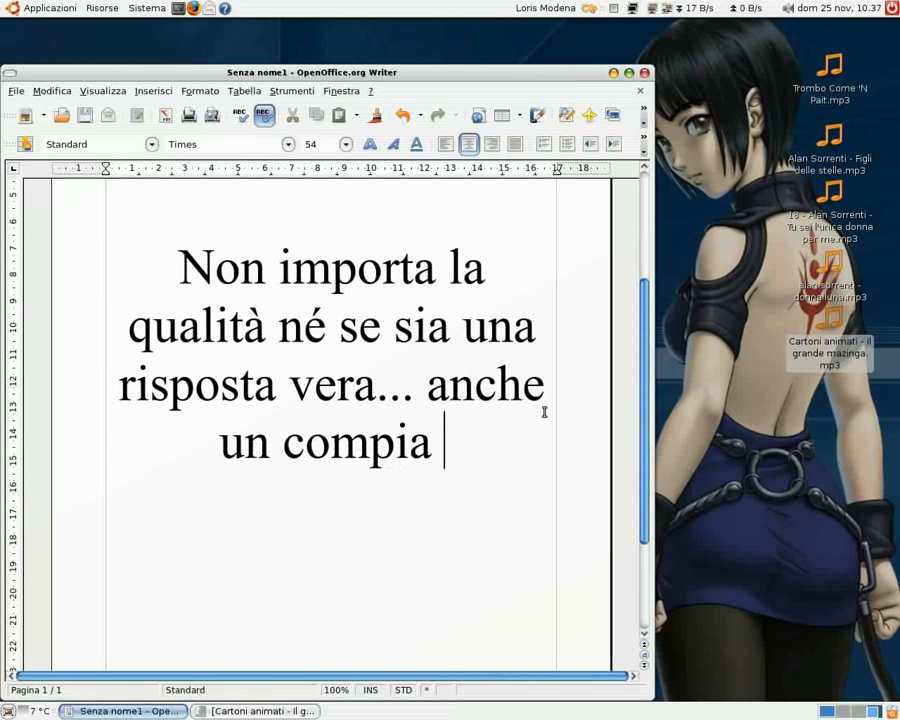
text(in colla va bem)
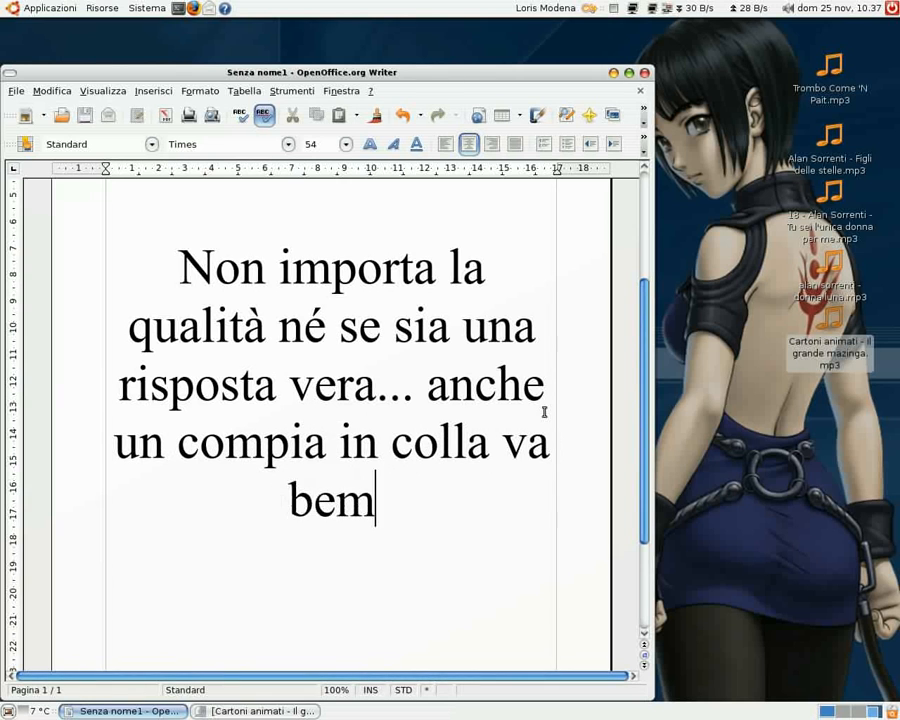
key(BackSpace)
text(n)
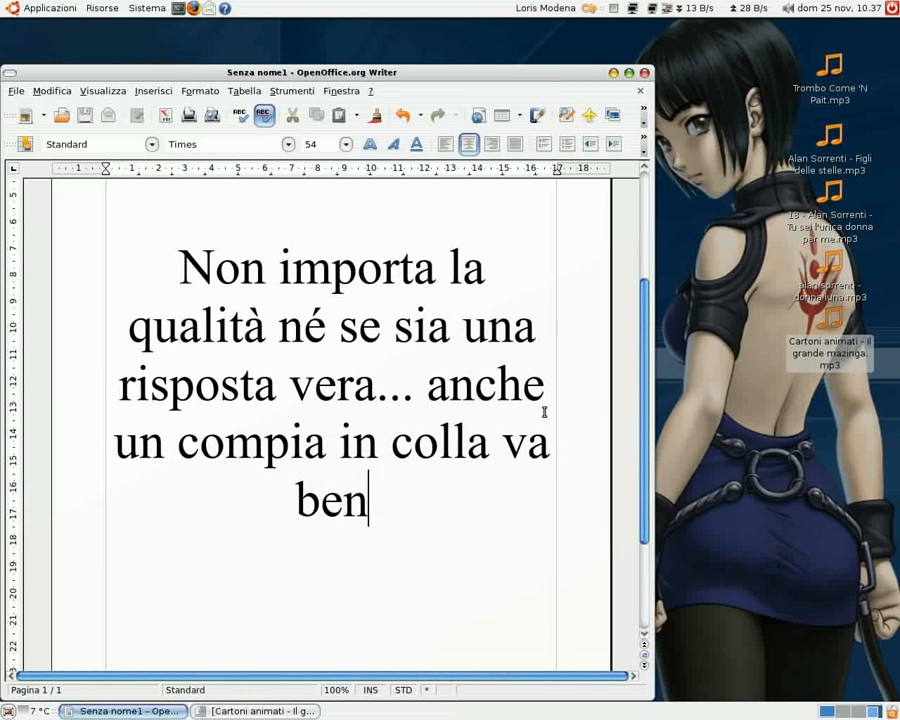
text(e...!!!!)
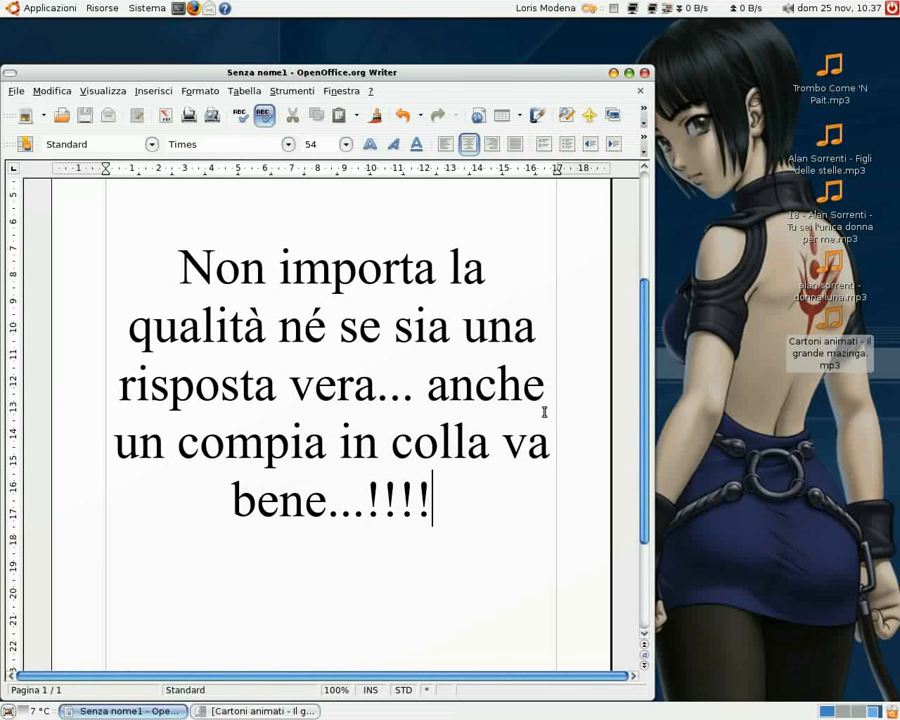
Step: Add the closing word "FINE" below the sentence, leaving one blank line between them
key(Return)
text(FINU)
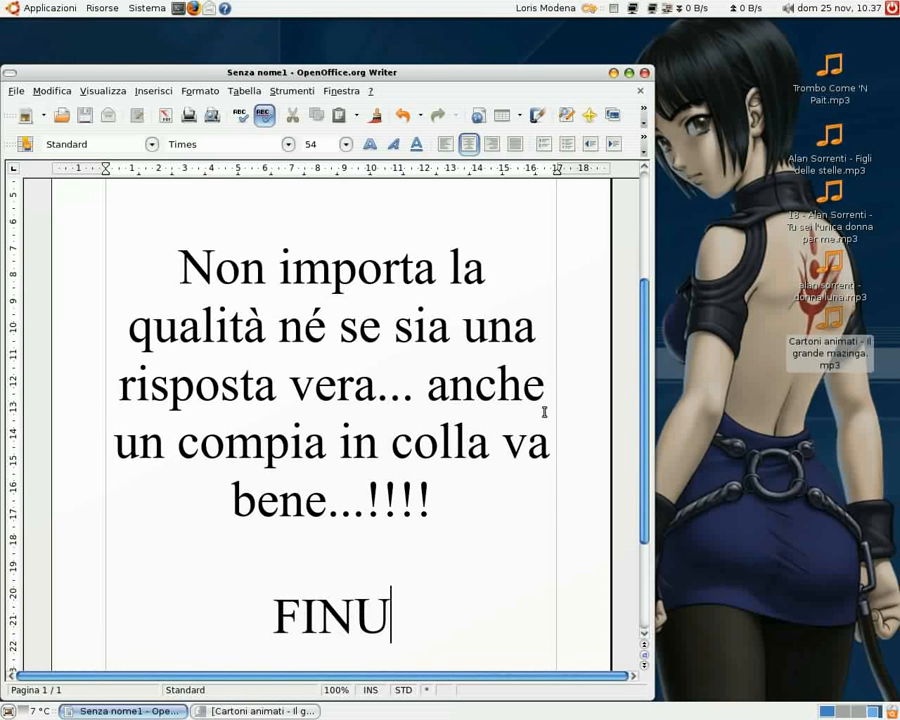
key(BackSpace)
text(E)
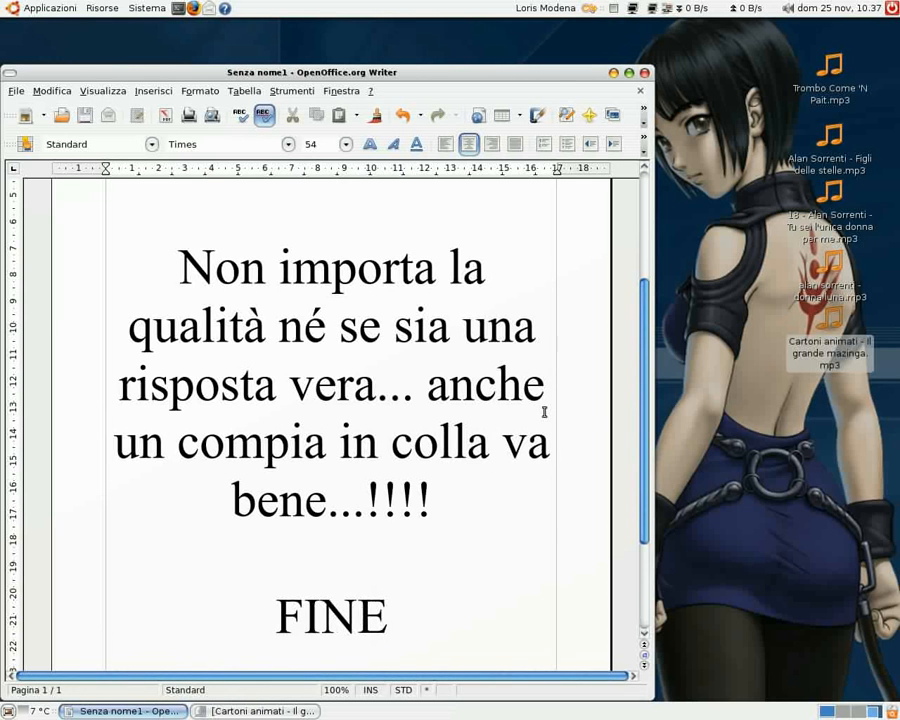